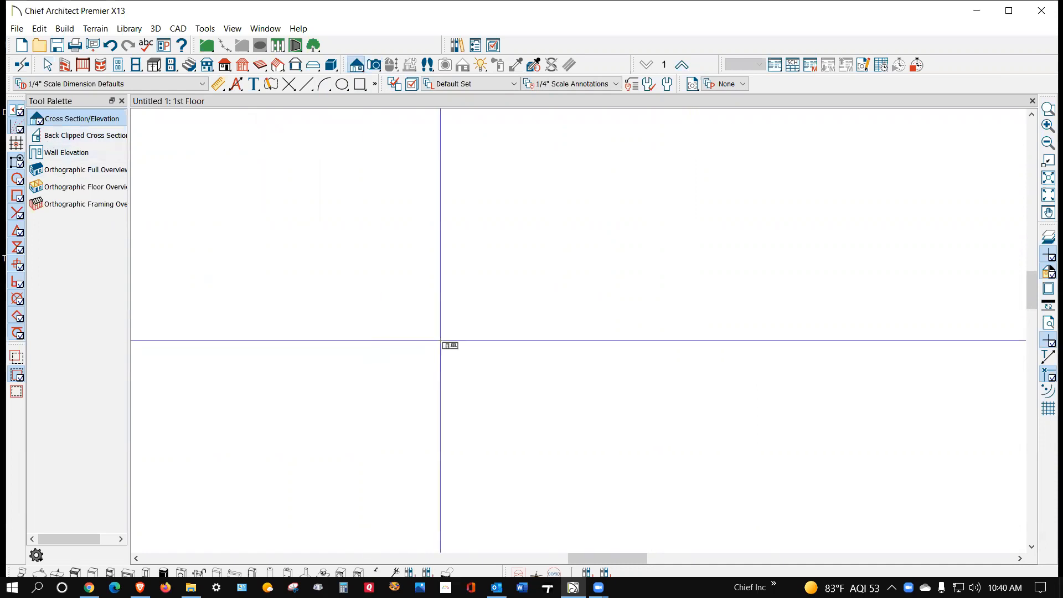
Step: Create a cross section view of the empty plan and draw a steep diagonal line in it
click(64, 136)
drag(613, 411, 612, 352)
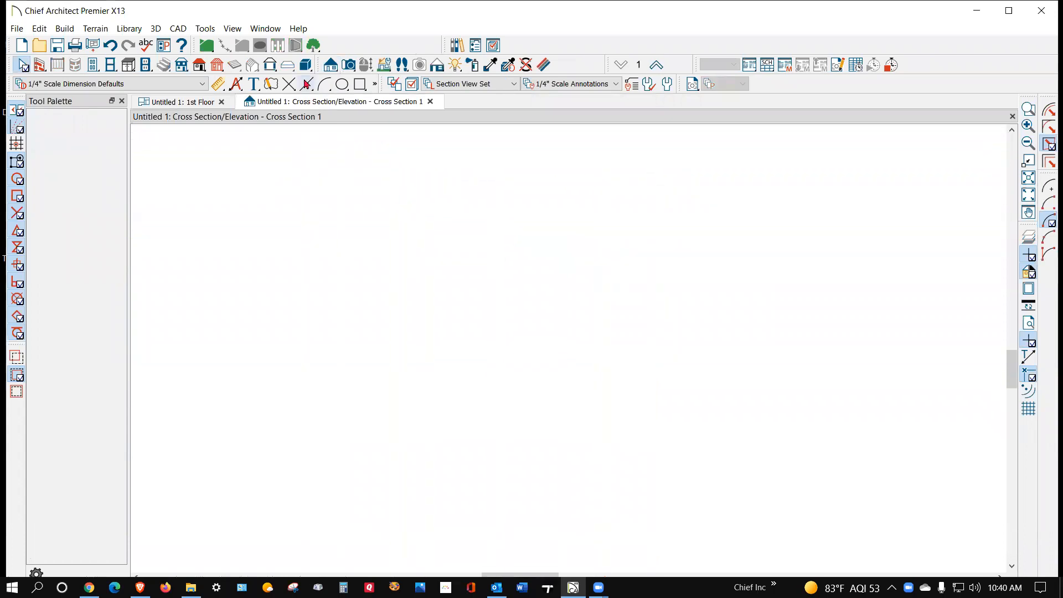
click(306, 83)
mouse_move(496, 432)
mouse_down()
mouse_move(545, 320)
mouse_move(564, 325)
mouse_move(566, 264)
mouse_move(583, 247)
mouse_move(571, 307)
mouse_up()
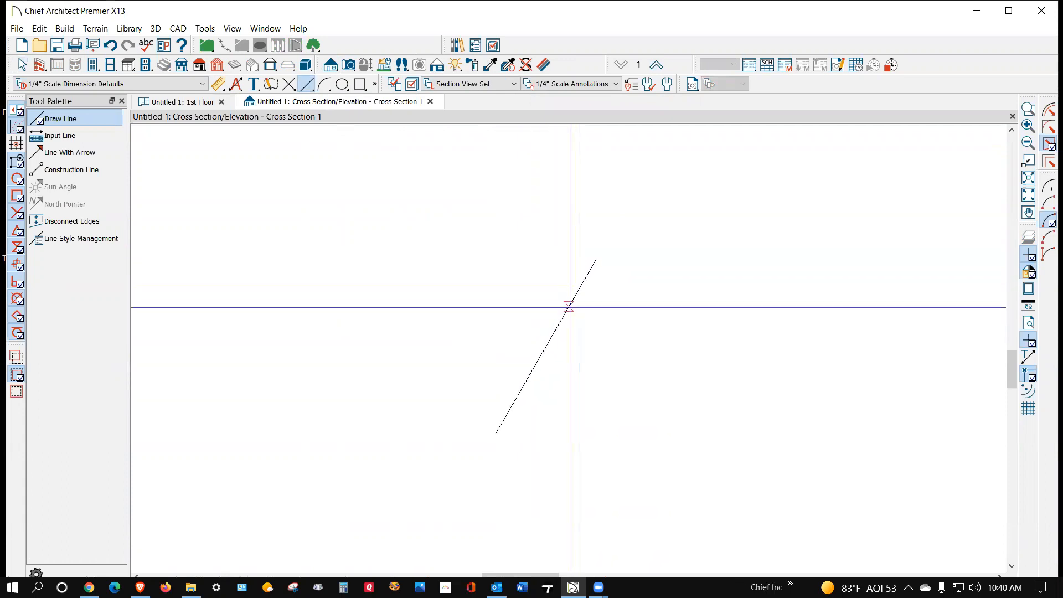
key(space)
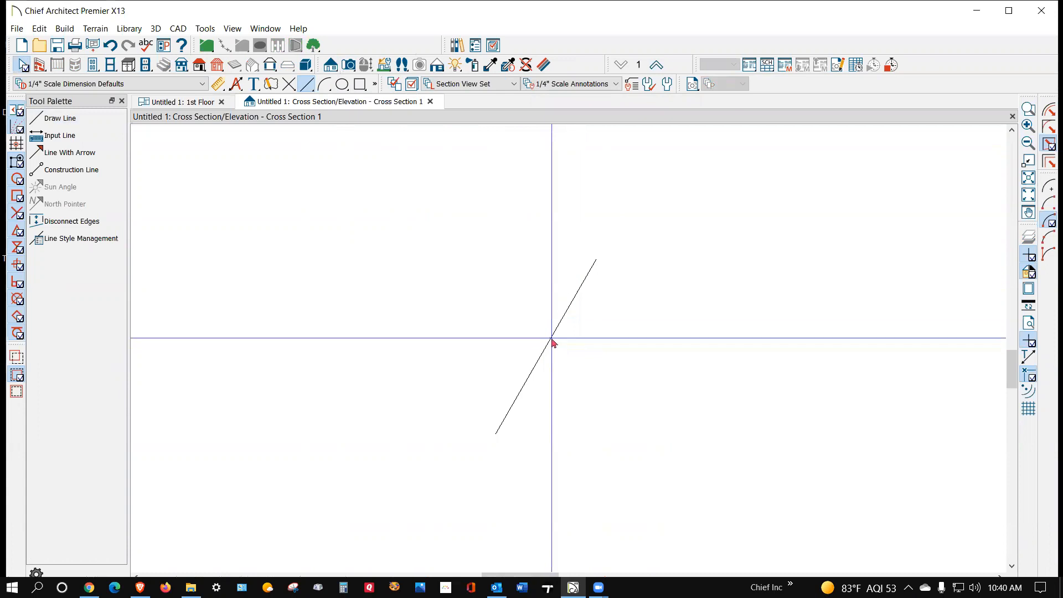
Step: Multiple-copy the diagonal line to its right with a 6" primary offset to form a row of parallel lines
click(566, 322)
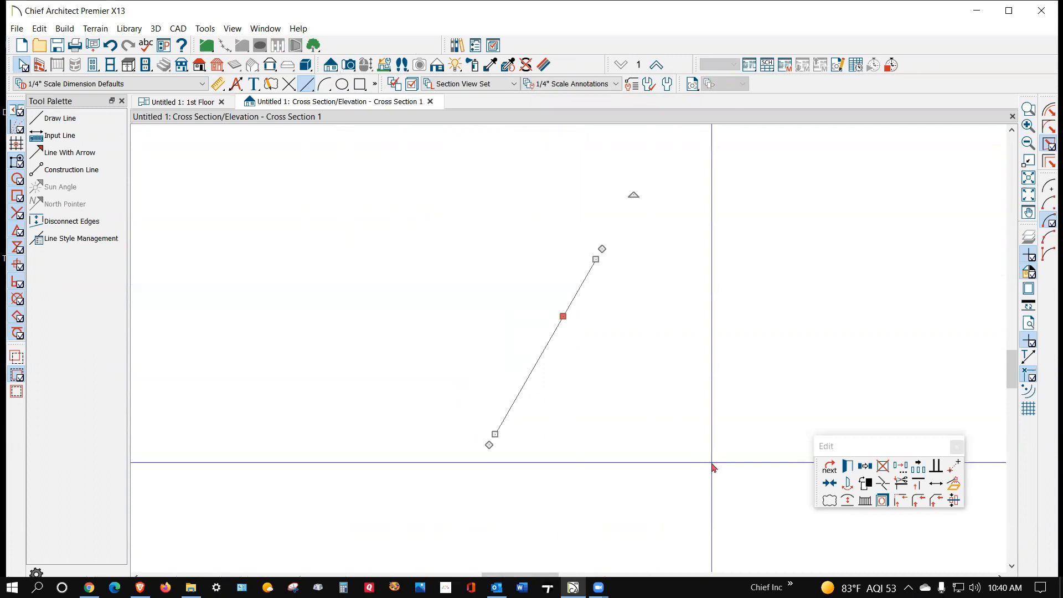
click(902, 444)
drag(312, 306, 311, 306)
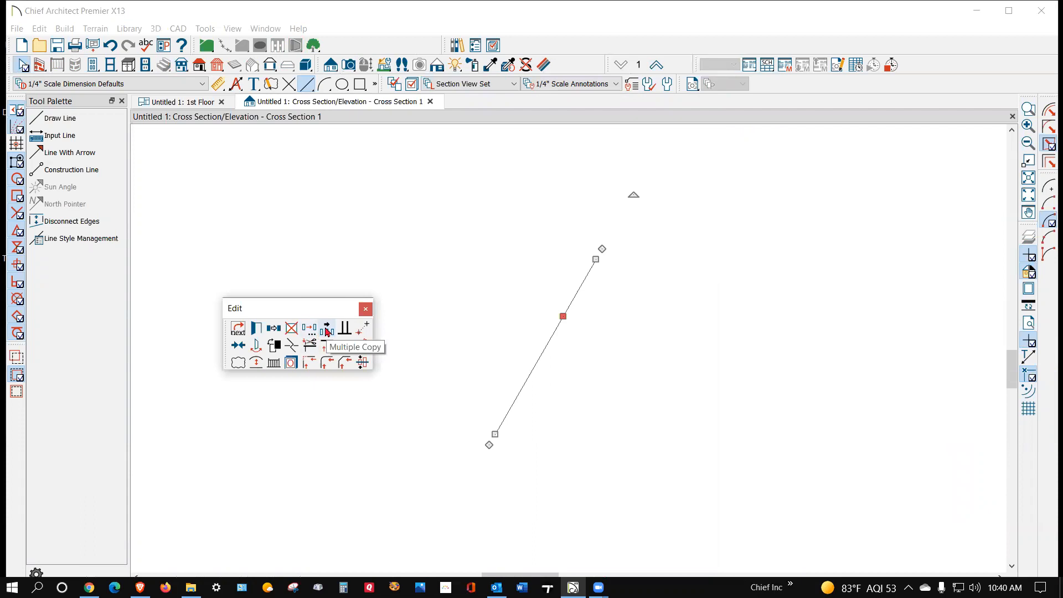
click(327, 330)
double_click(242, 347)
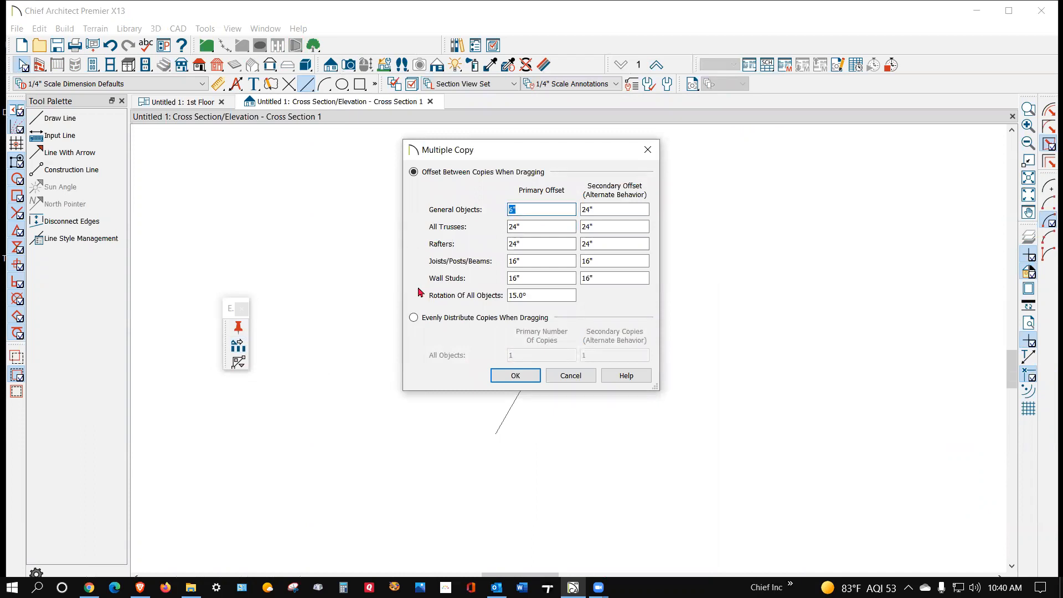
click(512, 376)
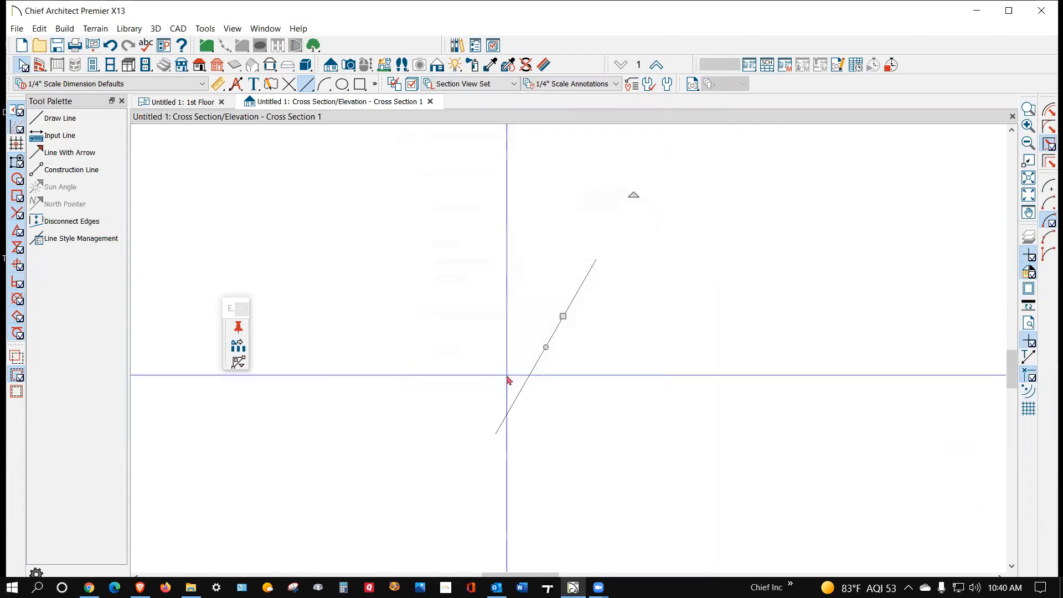
drag(562, 316, 833, 322)
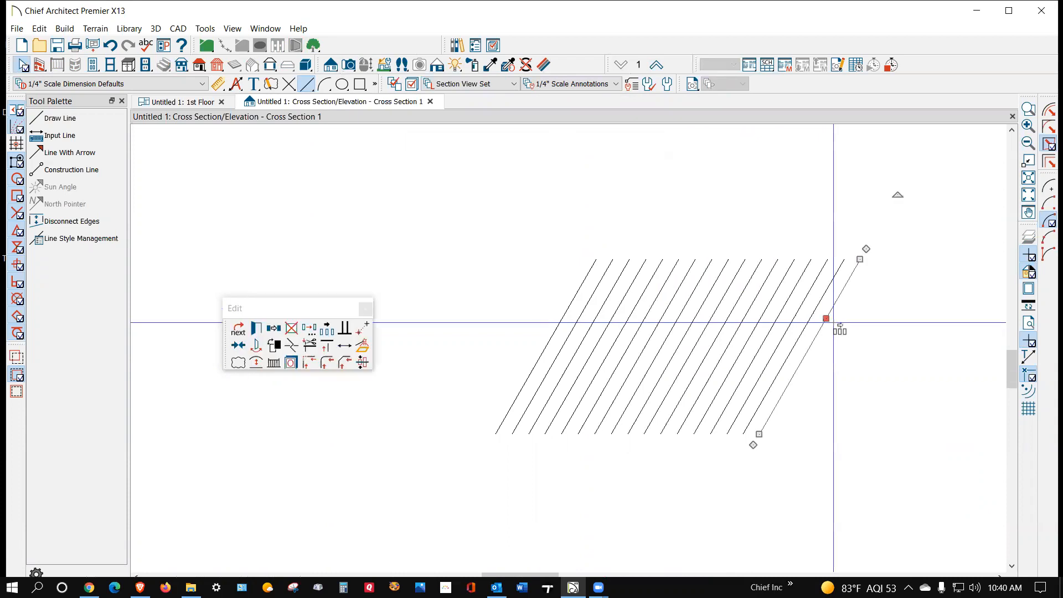
Step: Use Transform/Replicate to make one horizontally reflected copy of the rightmost diagonal line about its object center
click(829, 334)
click(827, 332)
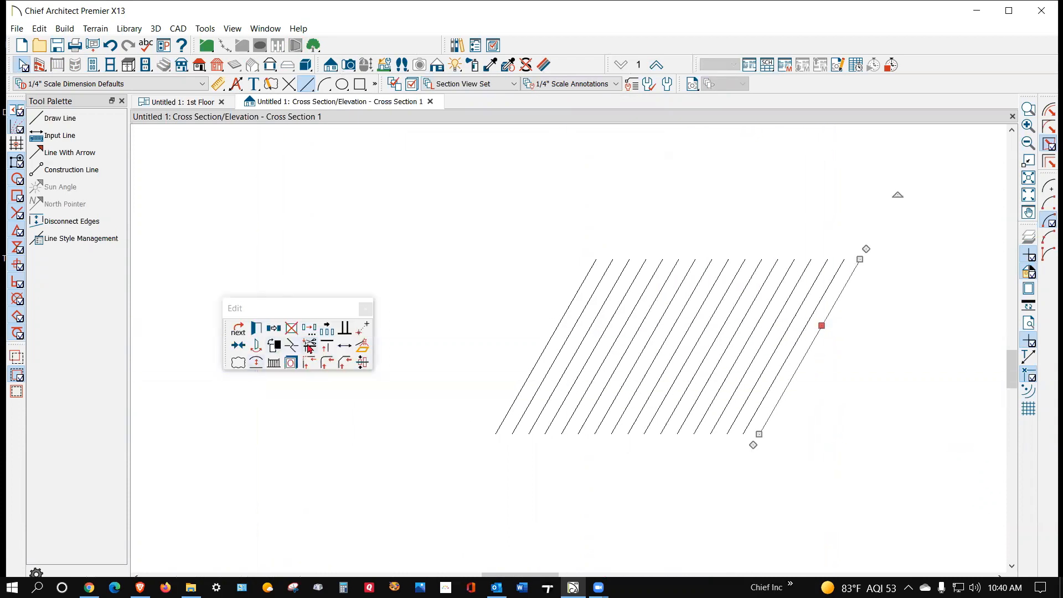
click(327, 331)
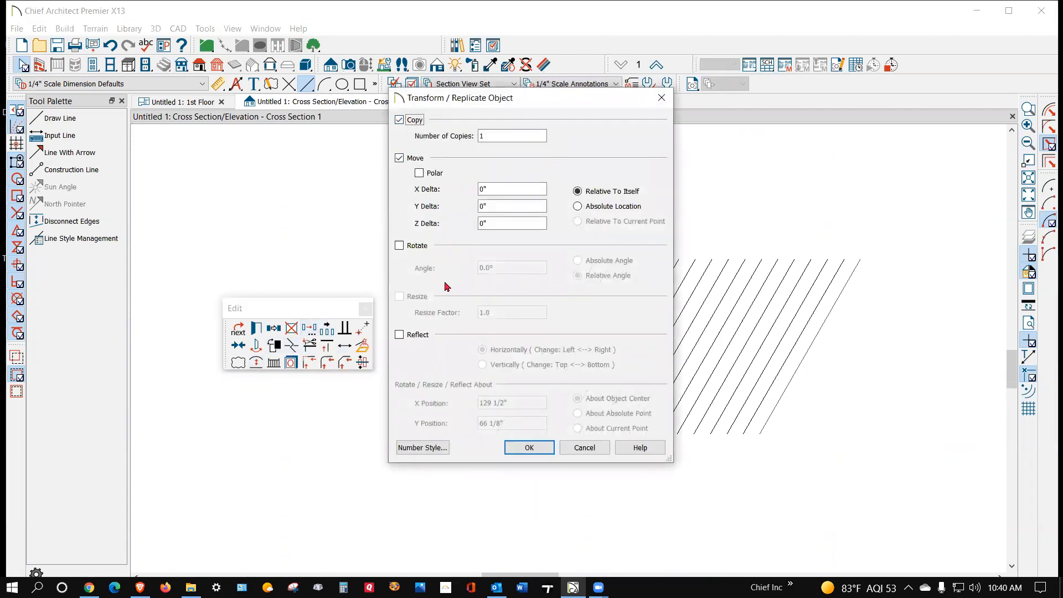
click(418, 336)
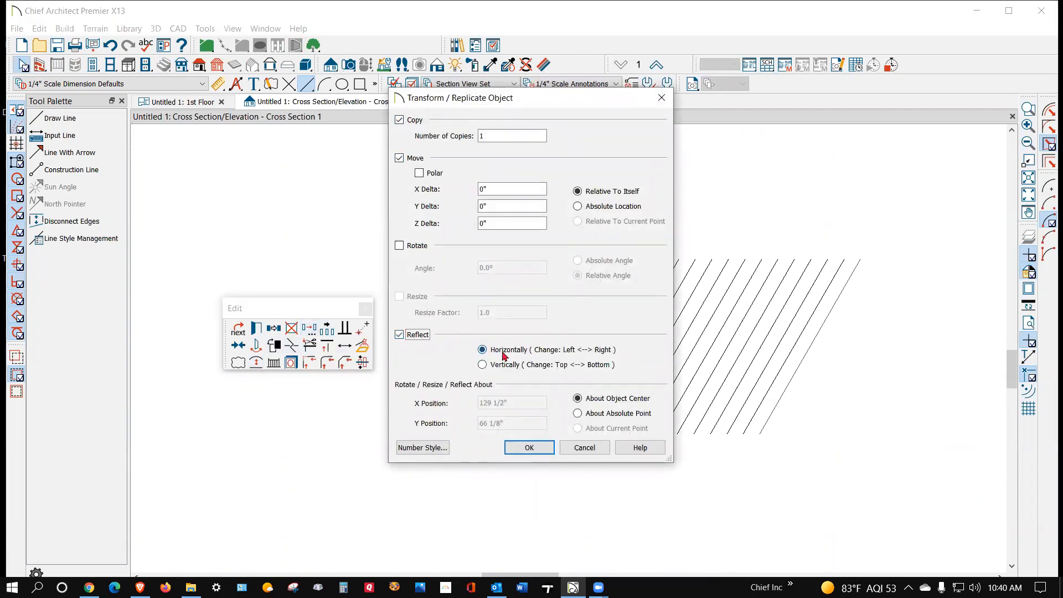
click(531, 451)
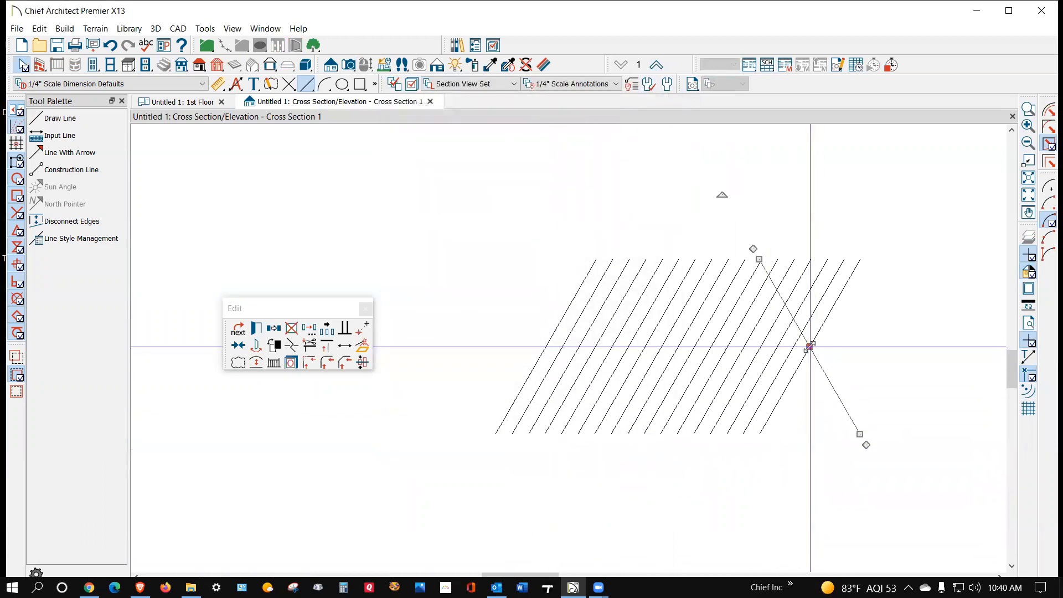
Step: Multiple-copy the reflected line to the right and then to the left, past the first diagonal, to form a crisscross lattice
click(324, 332)
drag(809, 347, 908, 357)
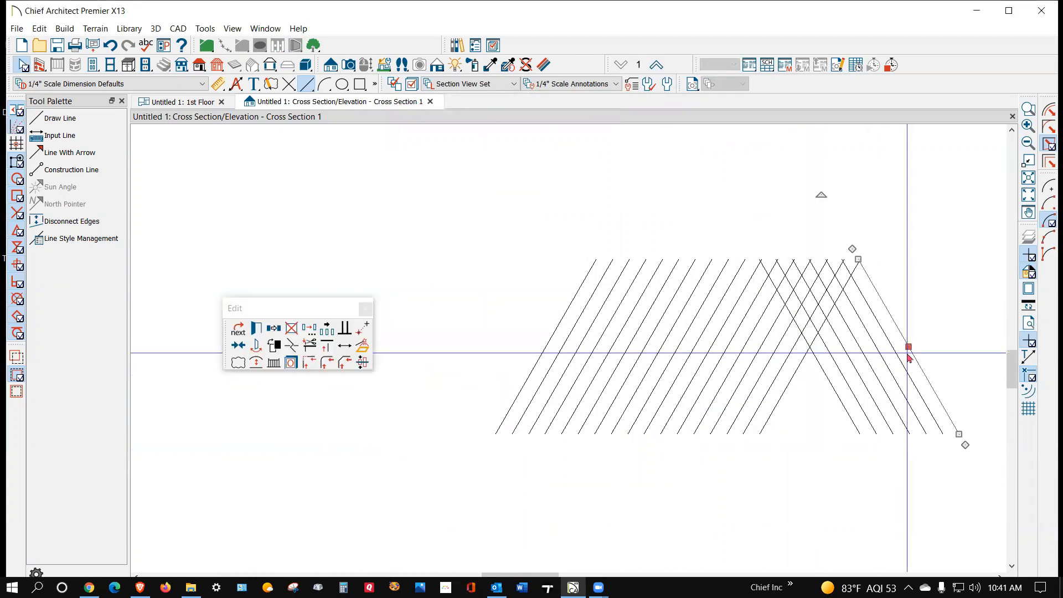
click(824, 372)
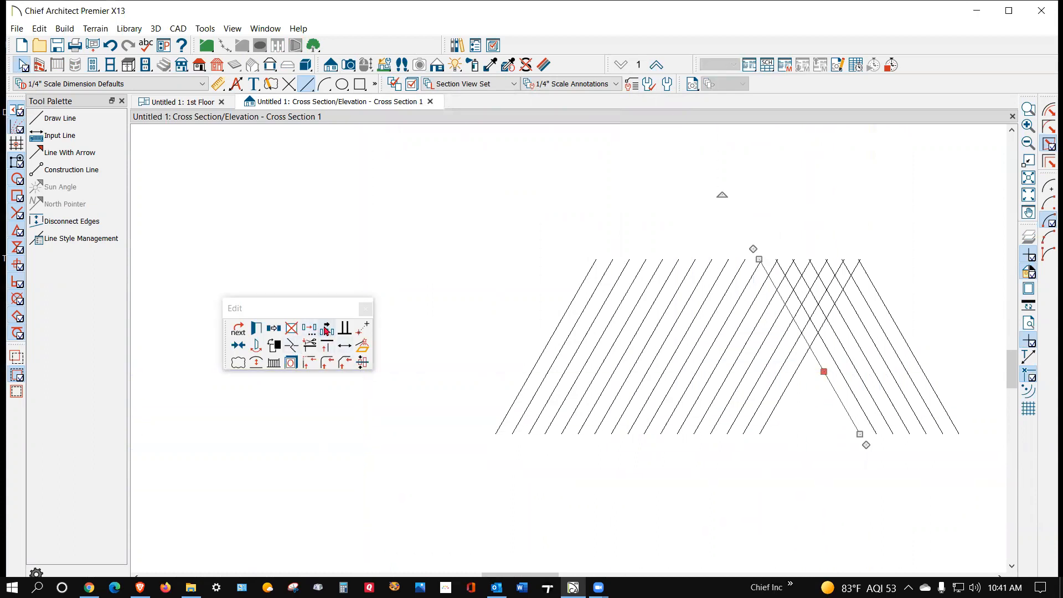
click(326, 330)
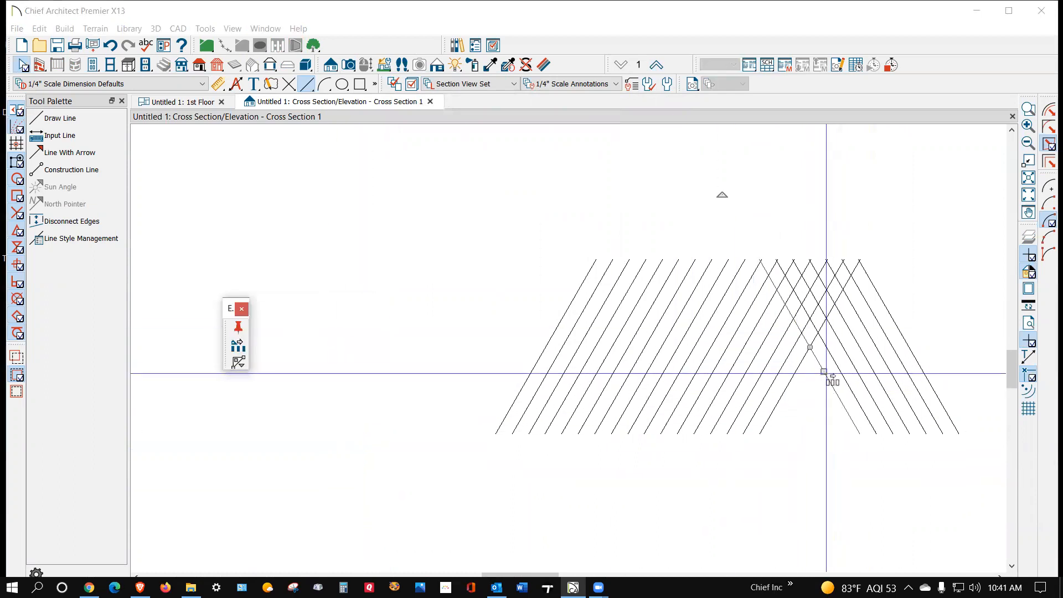
drag(831, 376, 490, 373)
click(696, 445)
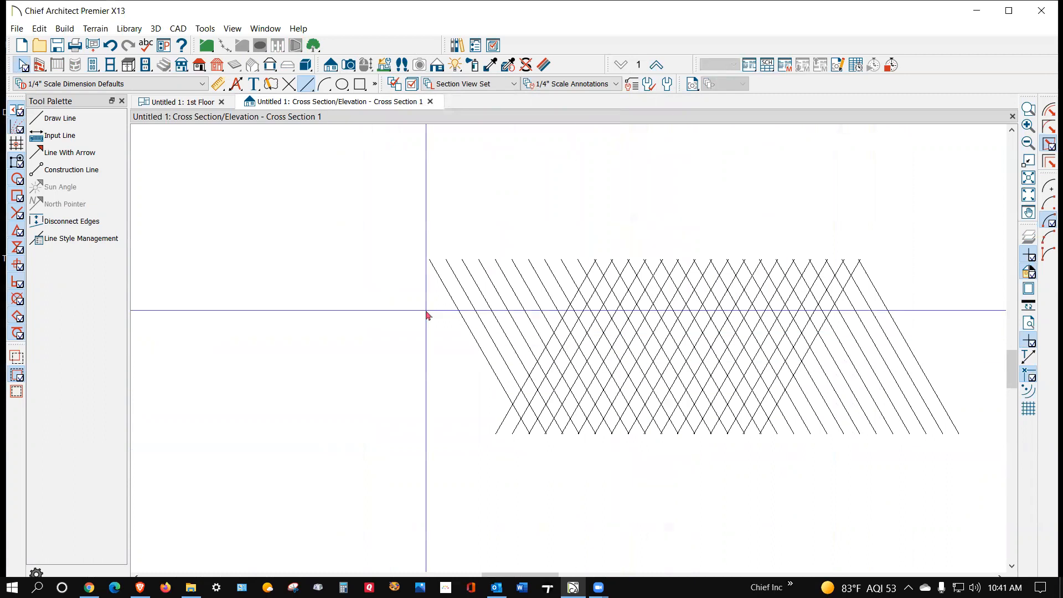
Step: Draw two vertical lines through the lattice, one from above the first diagonal's top end, the other through the last diagonal's bottom end
click(305, 84)
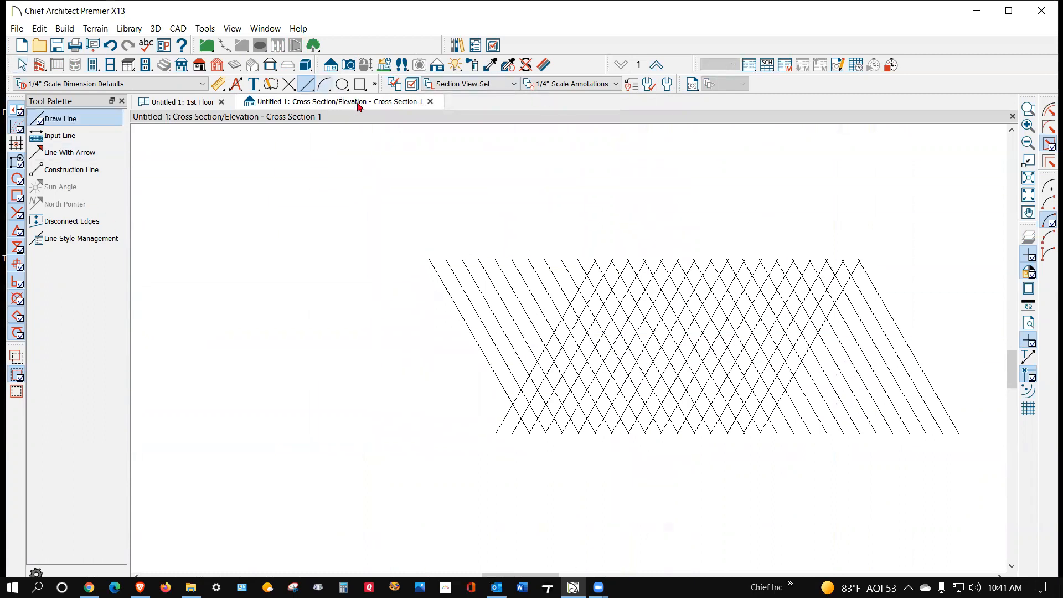
drag(595, 206, 607, 492)
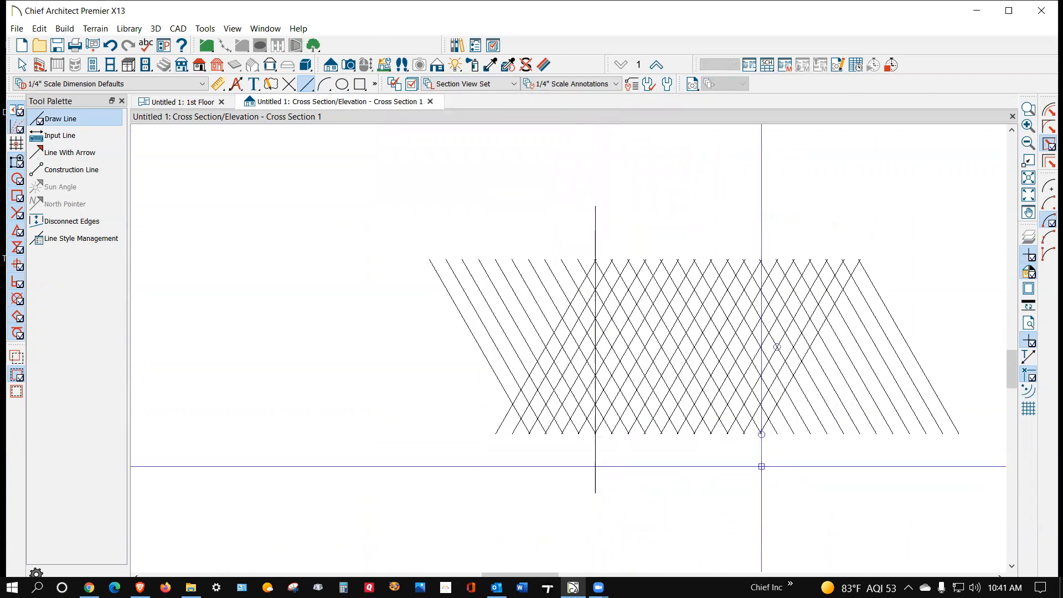
drag(761, 465, 761, 206)
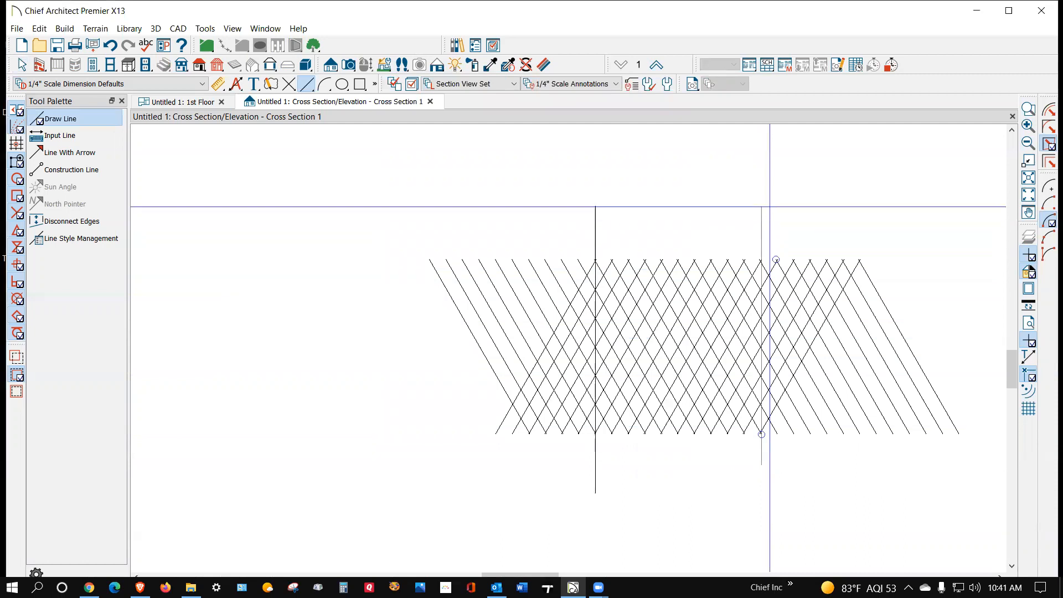
Step: Trim the diagonals to the right-hand vertical line, using a selection fence along its outer side
click(760, 233)
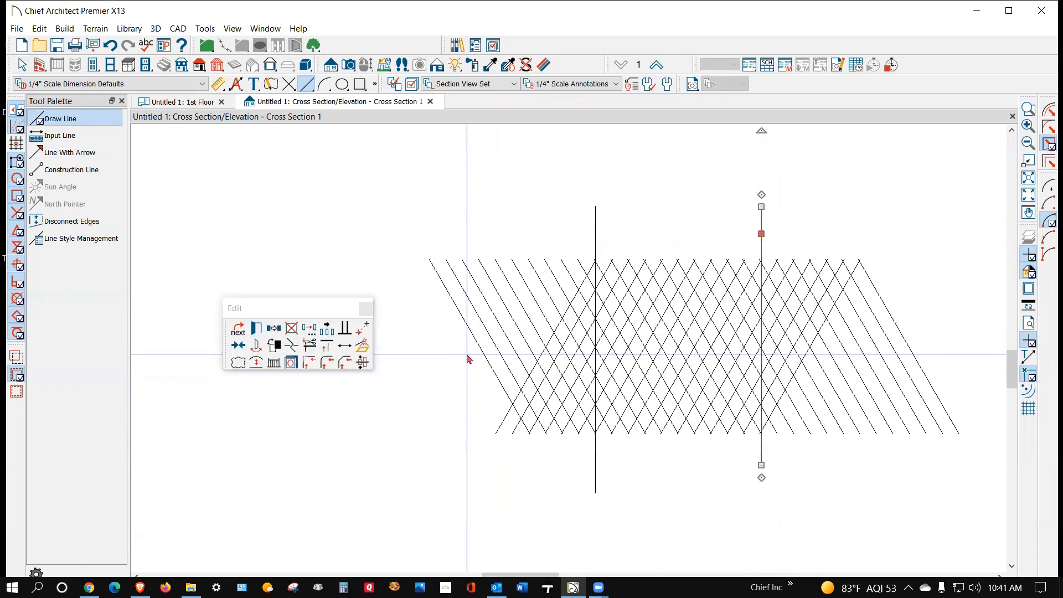
click(309, 347)
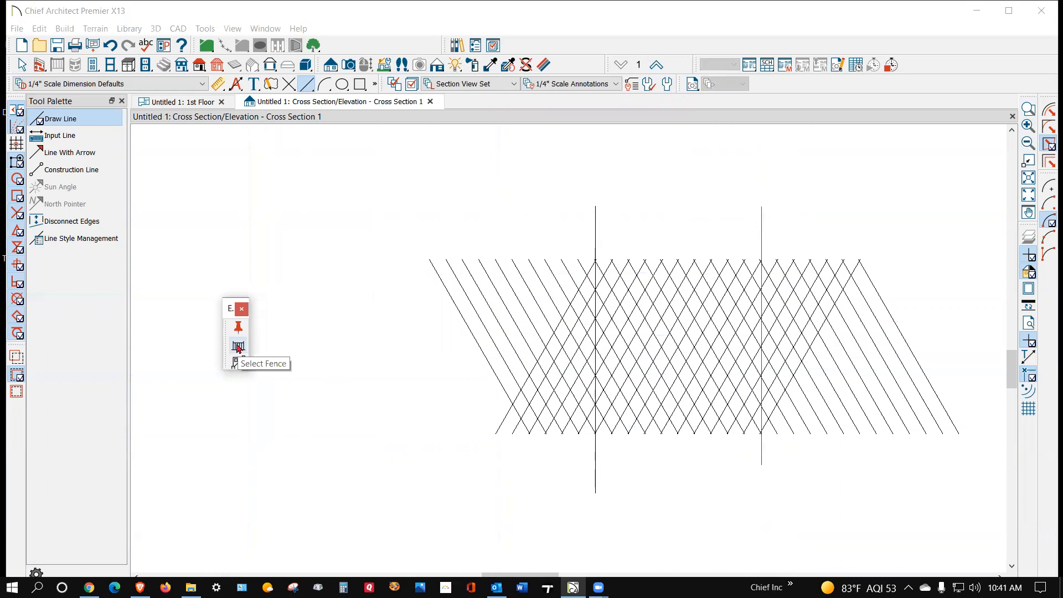
click(237, 348)
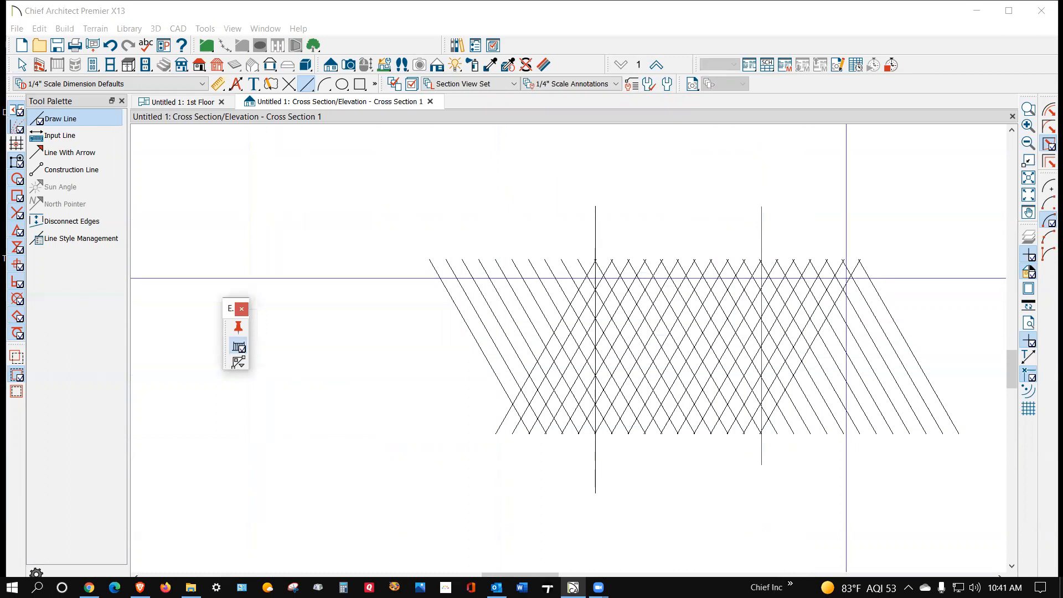
drag(783, 233, 783, 462)
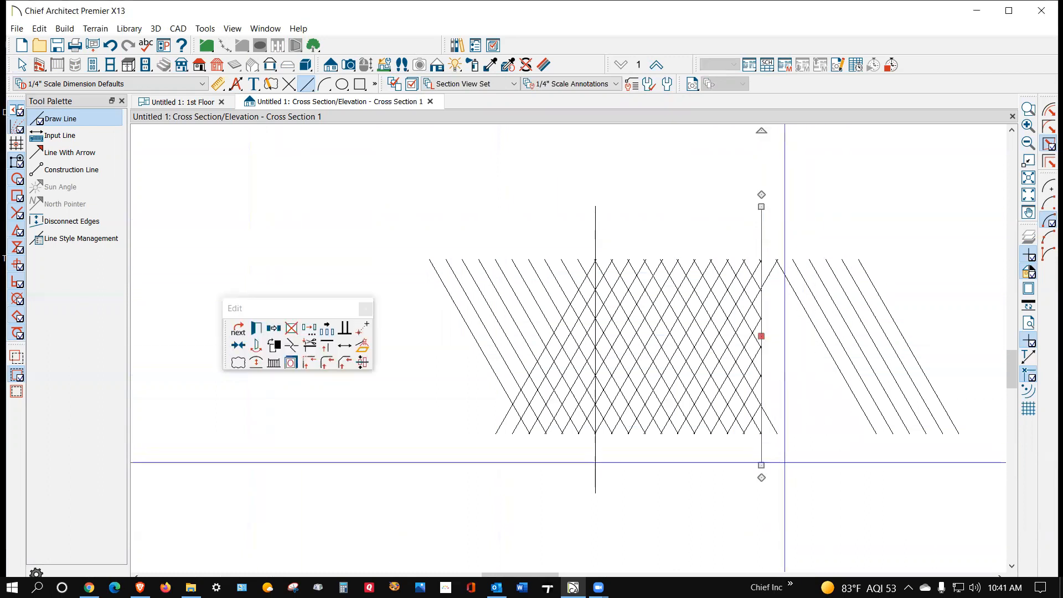
key(Escape)
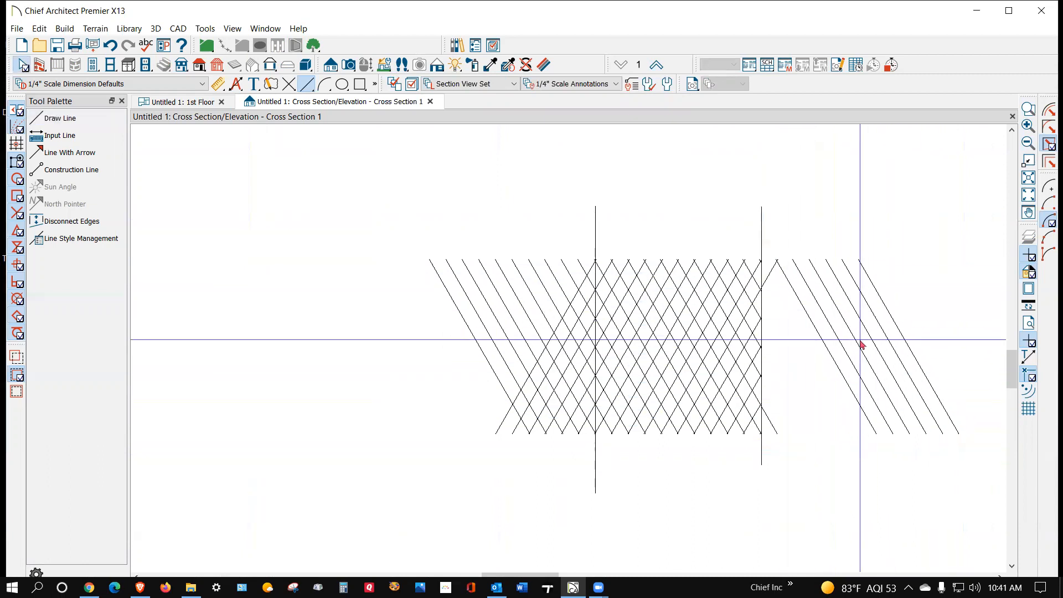
Step: Delete the loose diagonal lines remaining outside the right-hand vertical line
click(843, 337)
key(Escape)
shift+click(837, 336)
shift+click(857, 336)
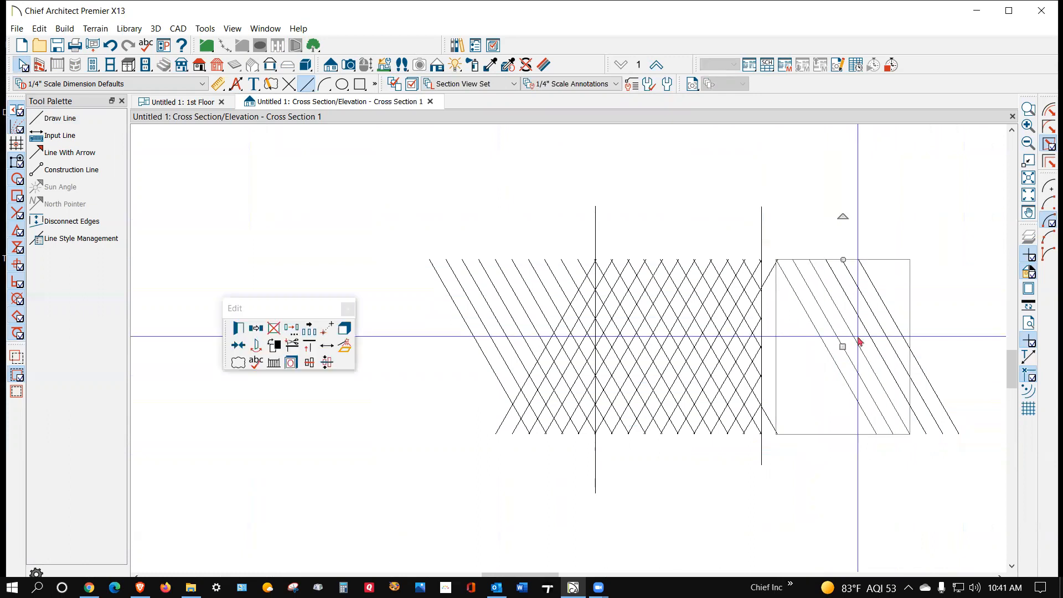
shift+click(875, 343)
shift+click(889, 344)
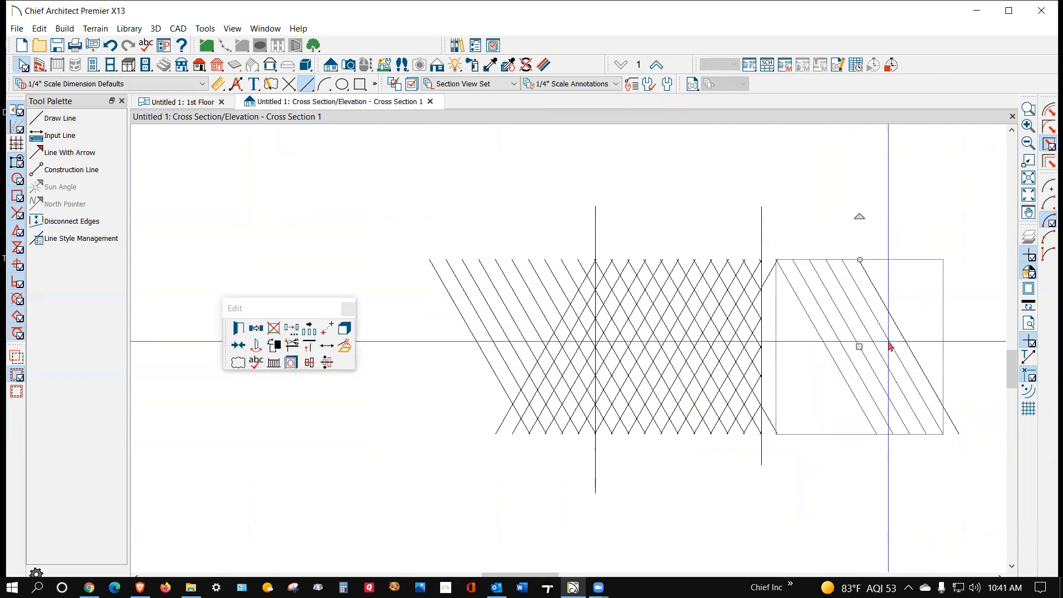
shift+click(905, 343)
key(Delete)
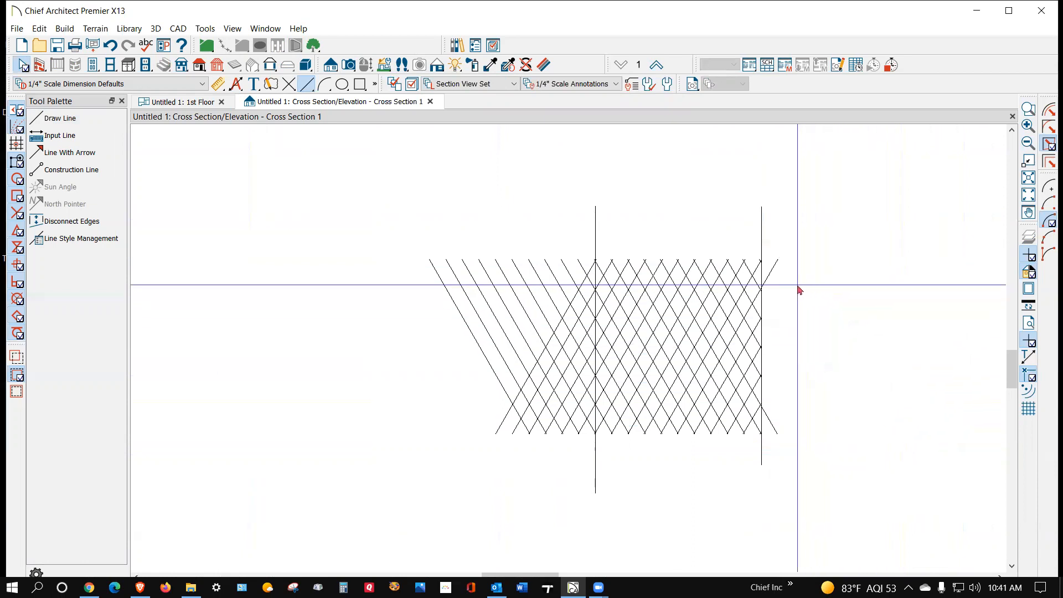
Step: Trim the remaining diagonal ends that project past the right-hand vertical line, and delete that vertical line
click(762, 237)
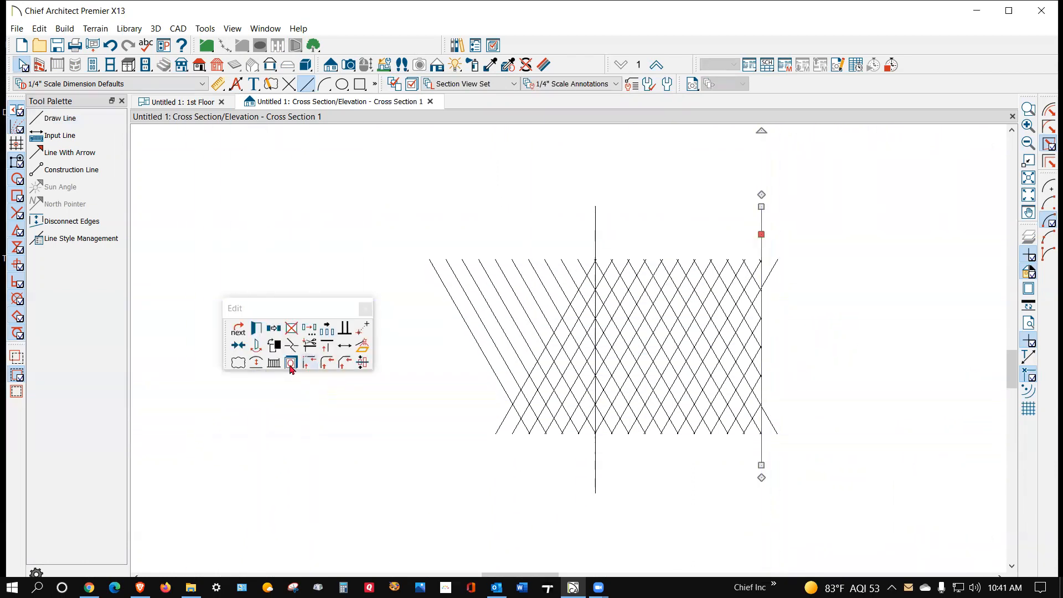
click(292, 346)
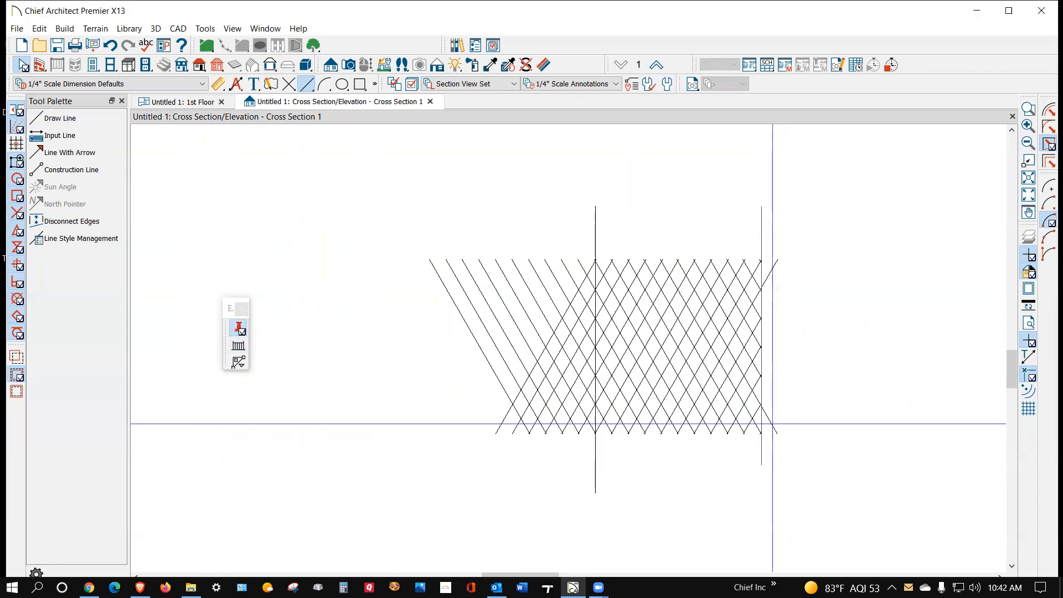
click(772, 268)
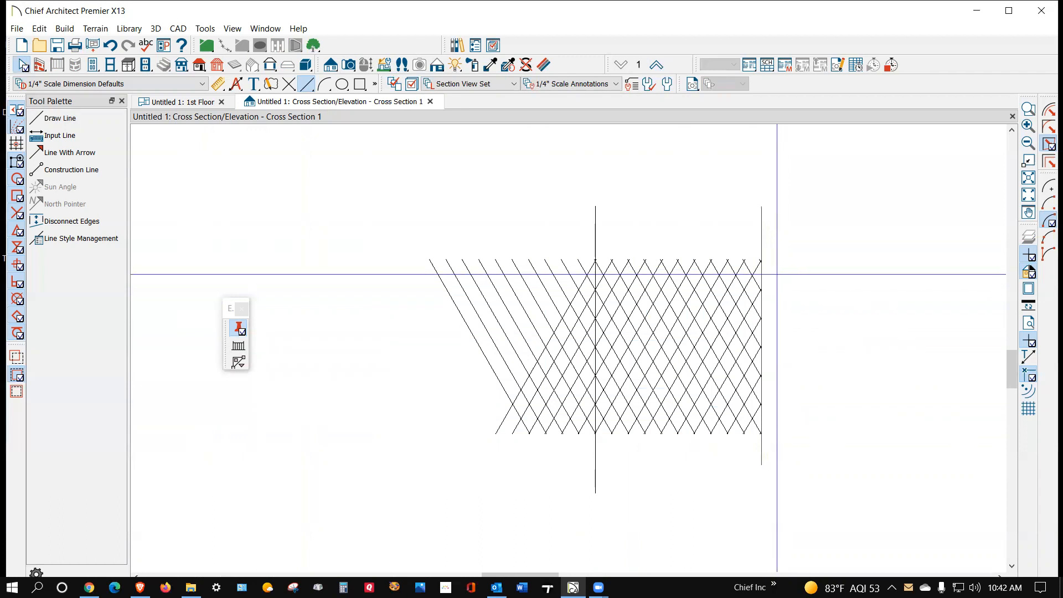
click(786, 216)
click(762, 221)
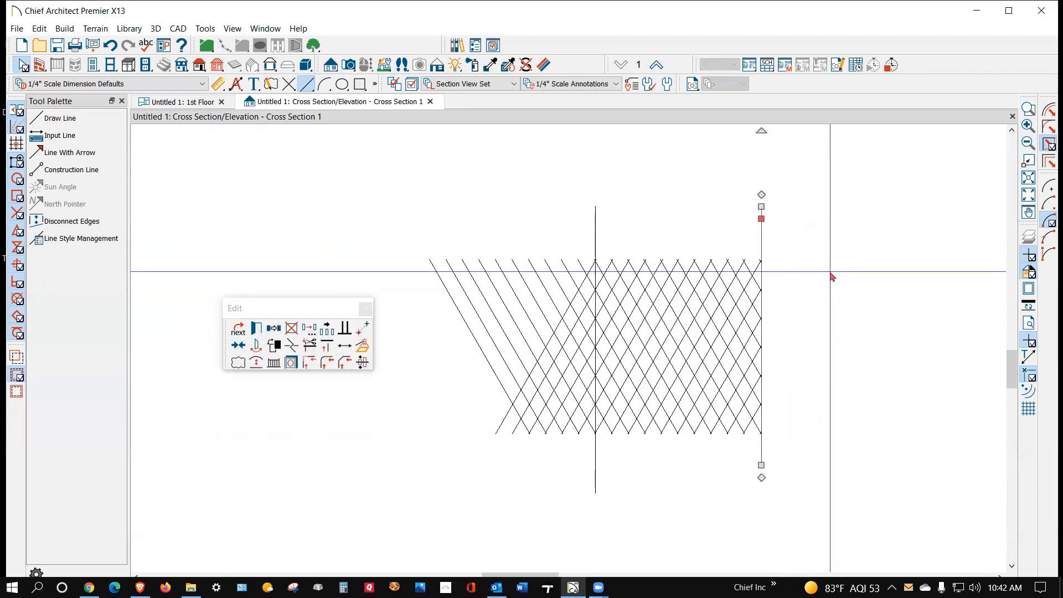
key(Delete)
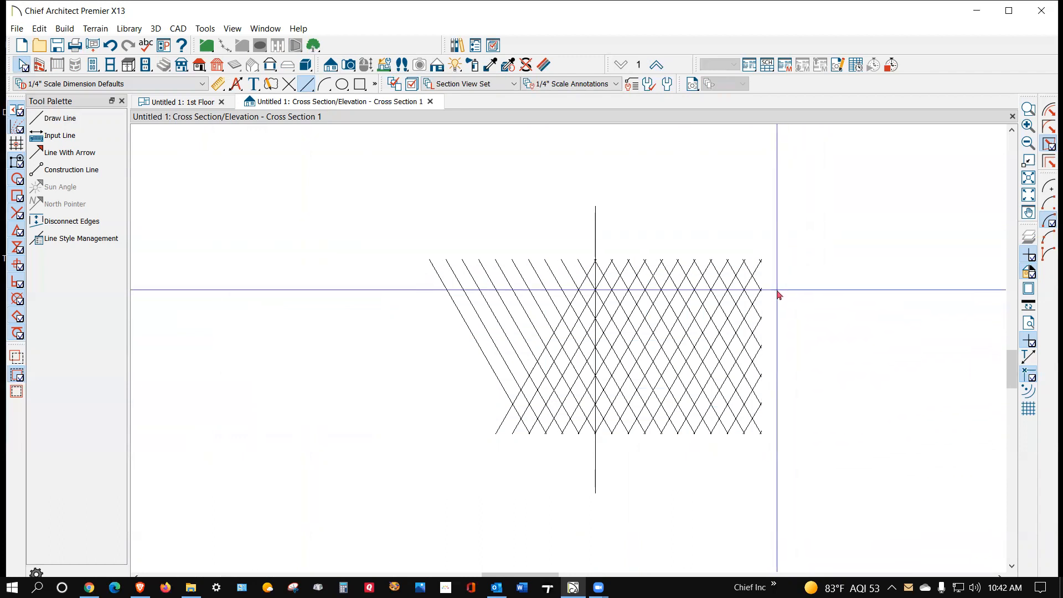
Step: Trim the diagonals to the left-hand vertical line, using a selection fence along its outer side
click(596, 230)
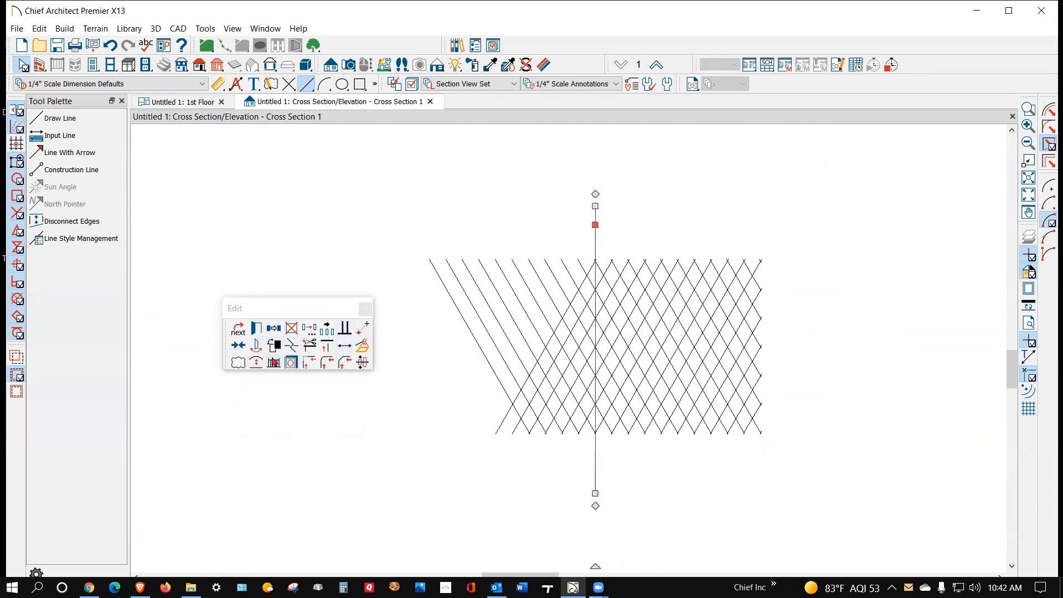
click(310, 346)
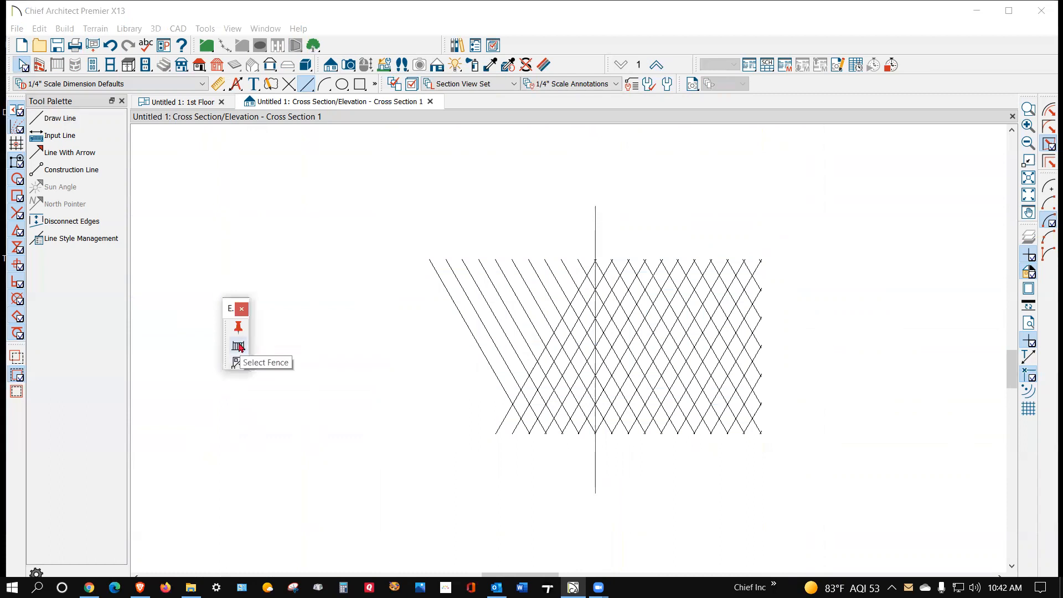
drag(587, 230, 580, 514)
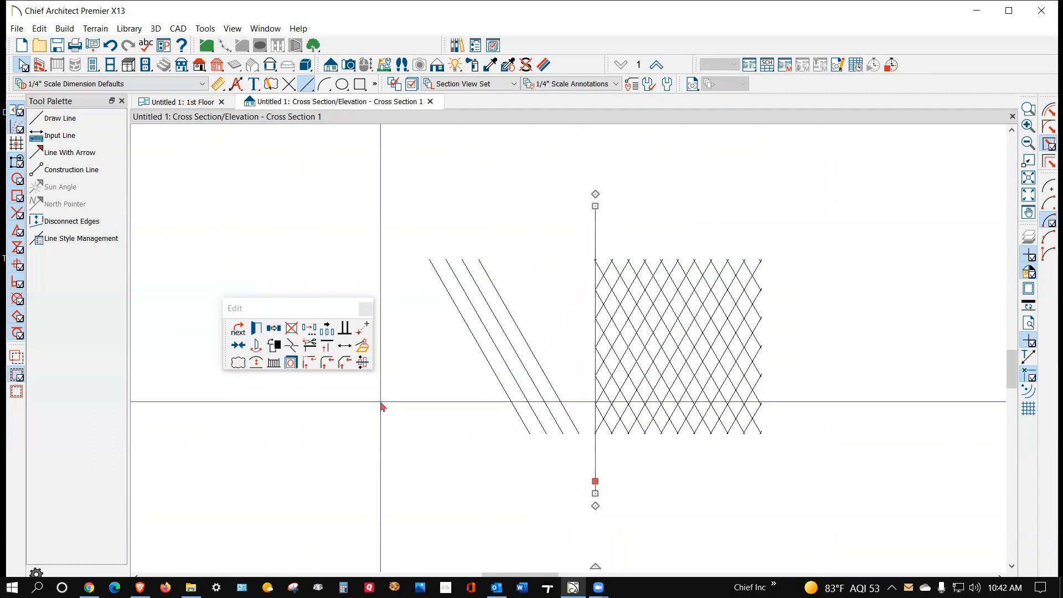
Step: Delete the four loose diagonal lines outside the left-hand vertical line, and delete that vertical line too
click(512, 380)
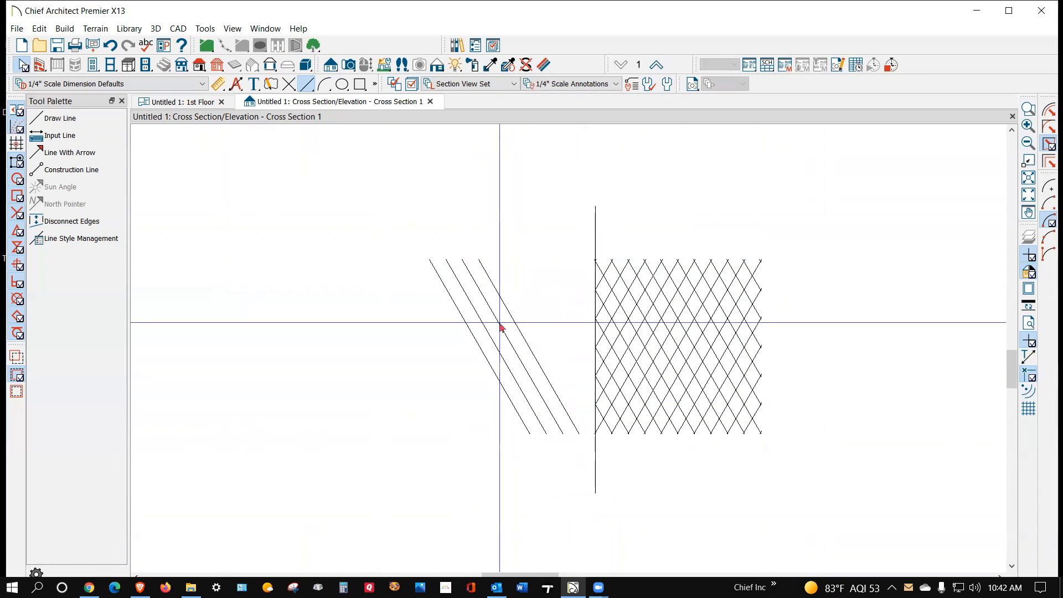
drag(423, 255, 527, 391)
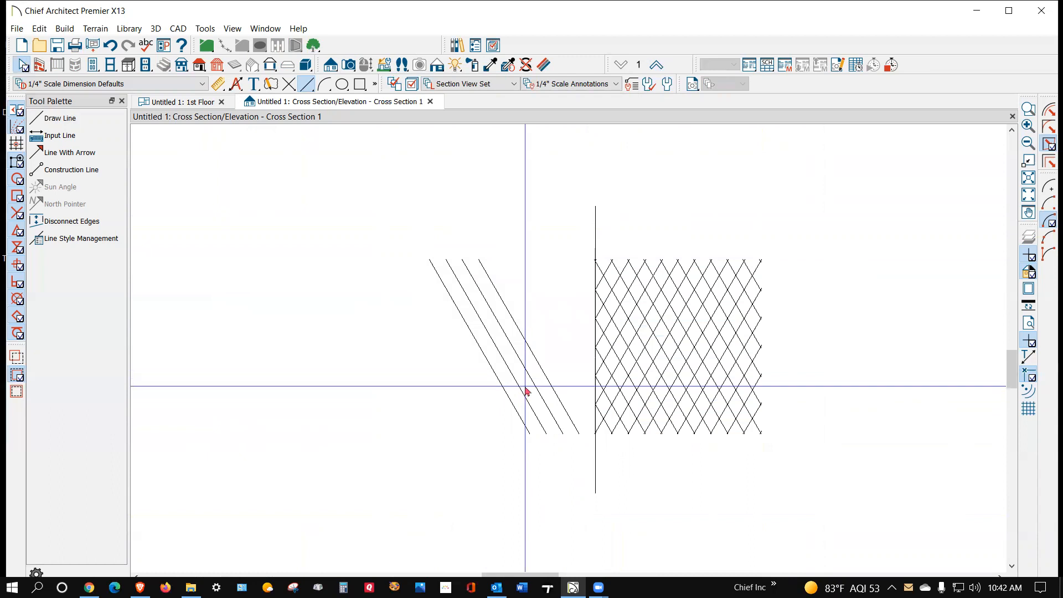
click(522, 420)
key(Delete)
click(531, 410)
key(Delete)
click(546, 404)
key(Delete)
click(554, 391)
key(Delete)
click(596, 455)
key(Delete)
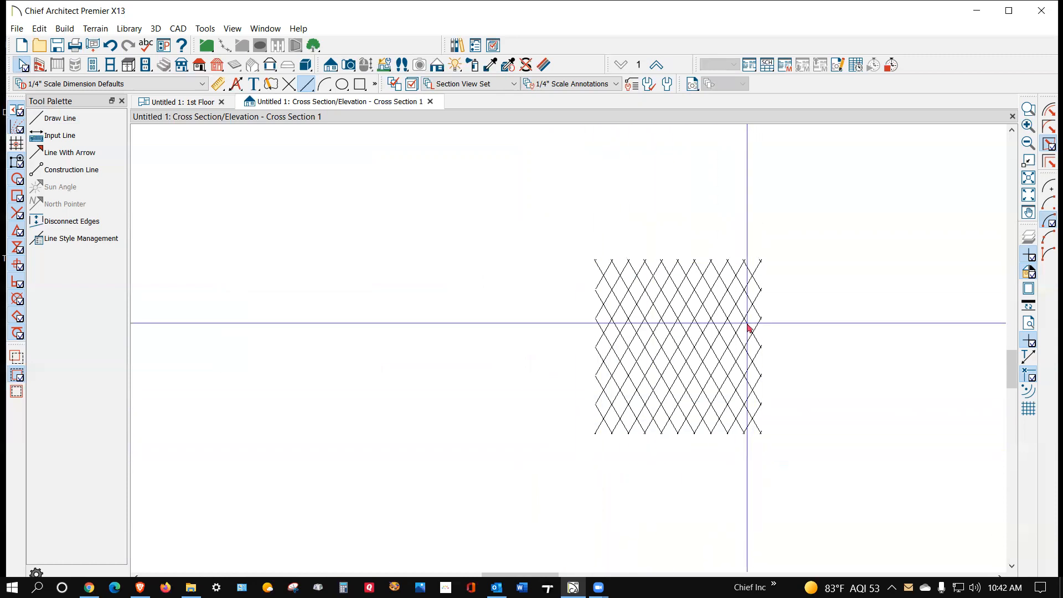
Step: Convert all the crisscross lattice lines together into 3D molding polylines on the default Moldings layer
drag(542, 238, 810, 477)
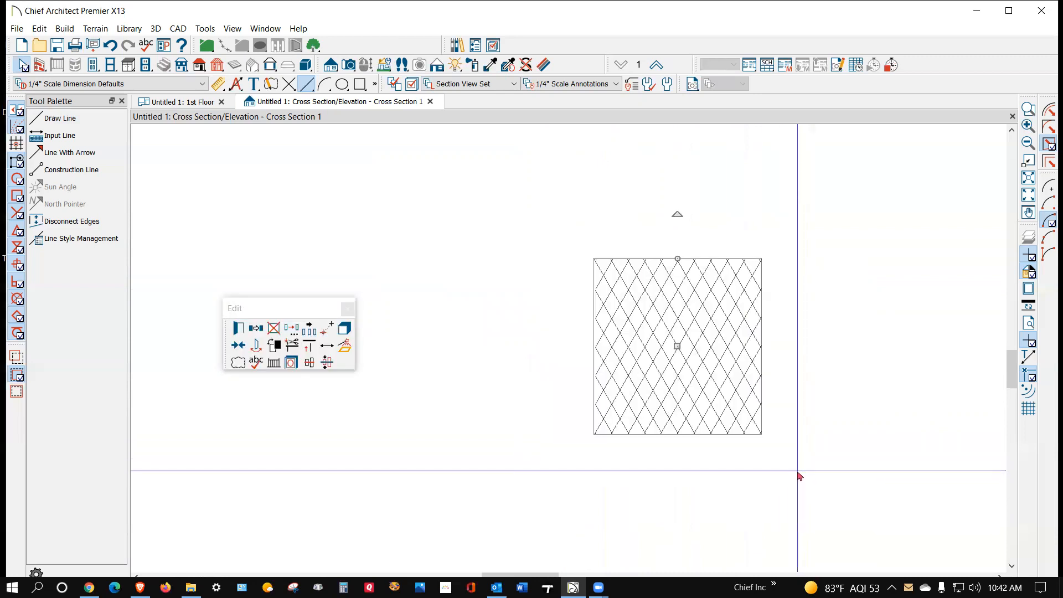
click(533, 239)
drag(533, 240, 804, 459)
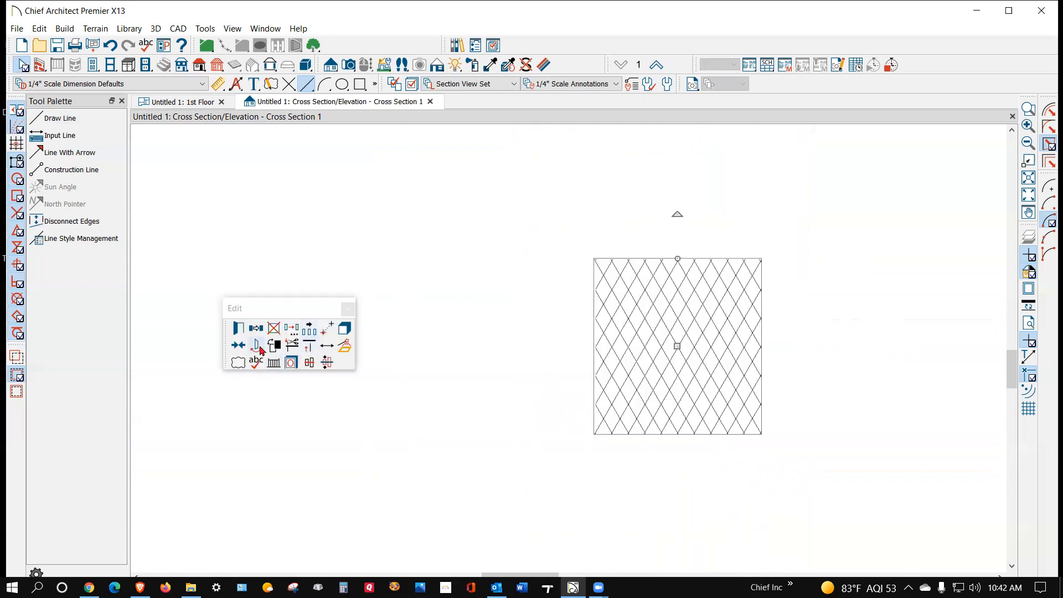
click(345, 345)
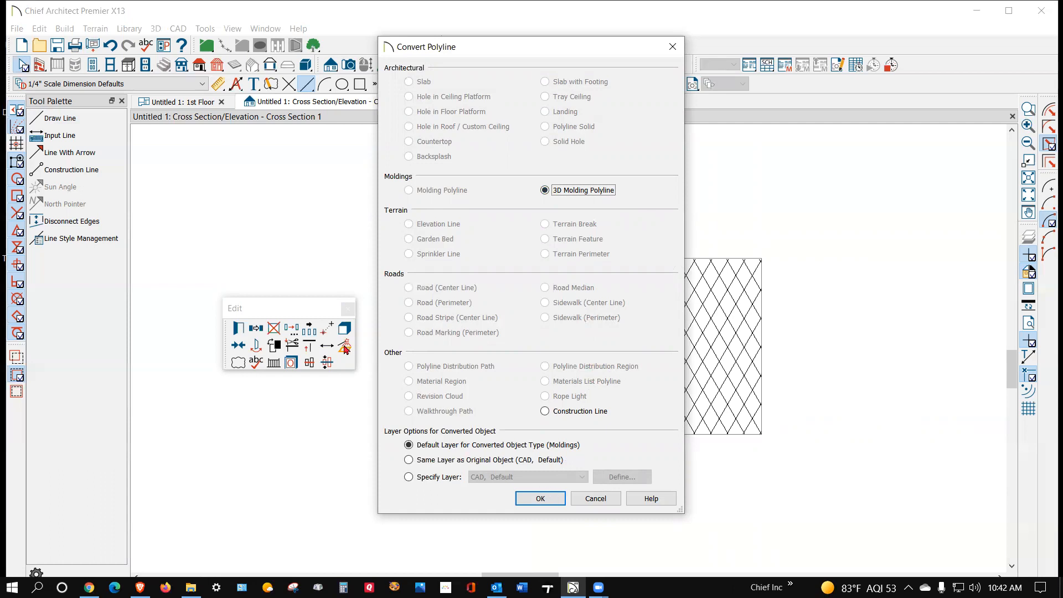
click(552, 501)
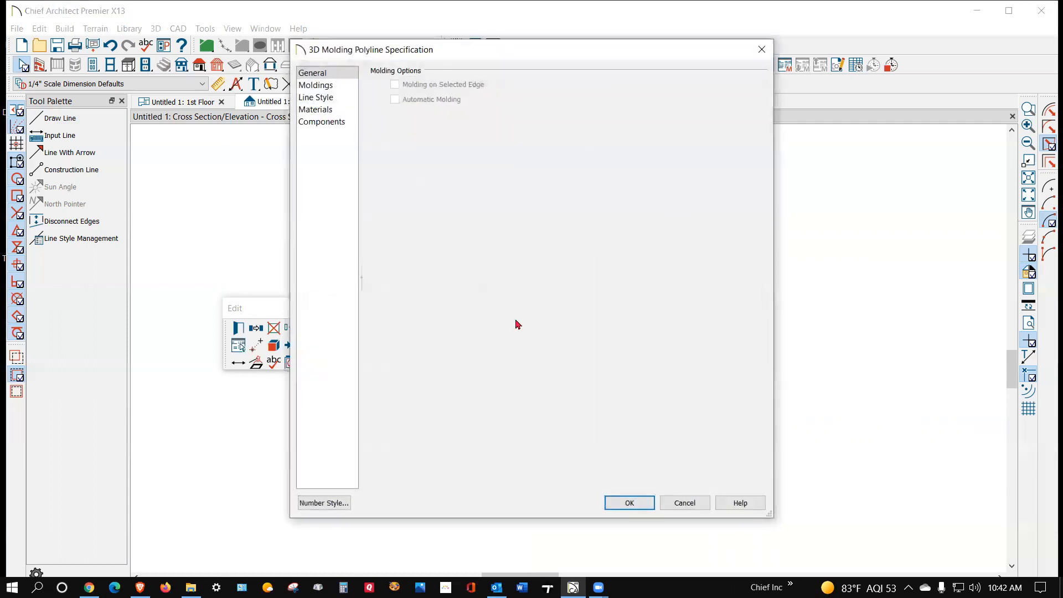
Step: Set the default molding profile of the converted polylines to 1/4" width and 1/4" height, and apply it
click(313, 112)
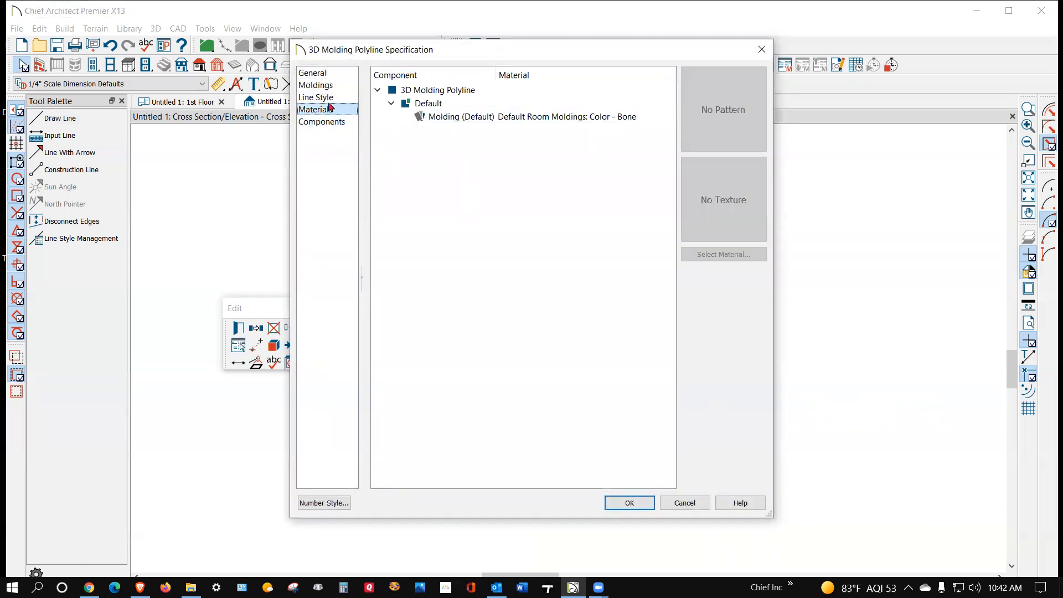
click(323, 88)
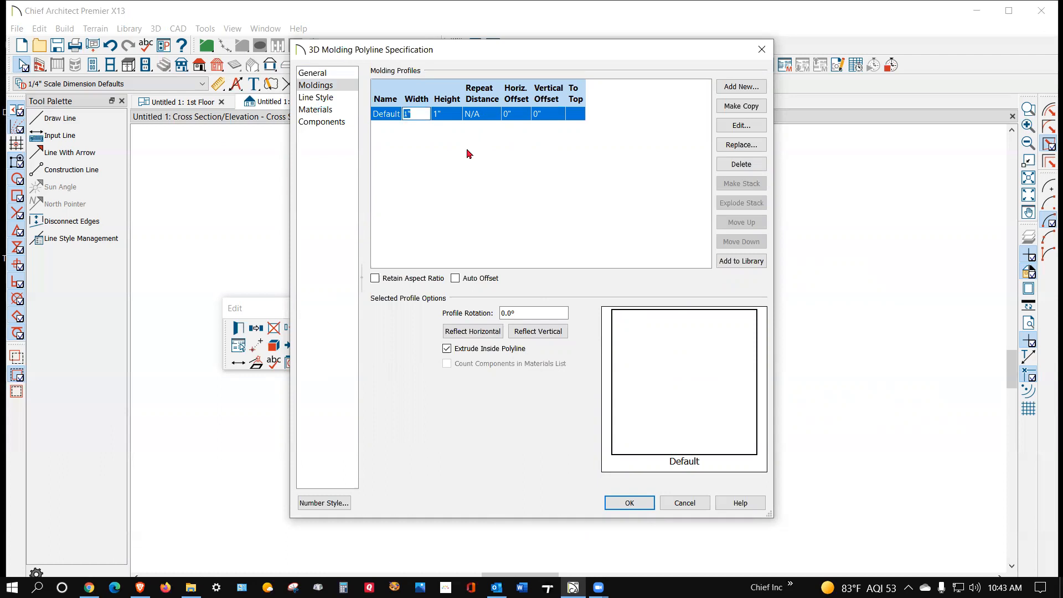
click(446, 119)
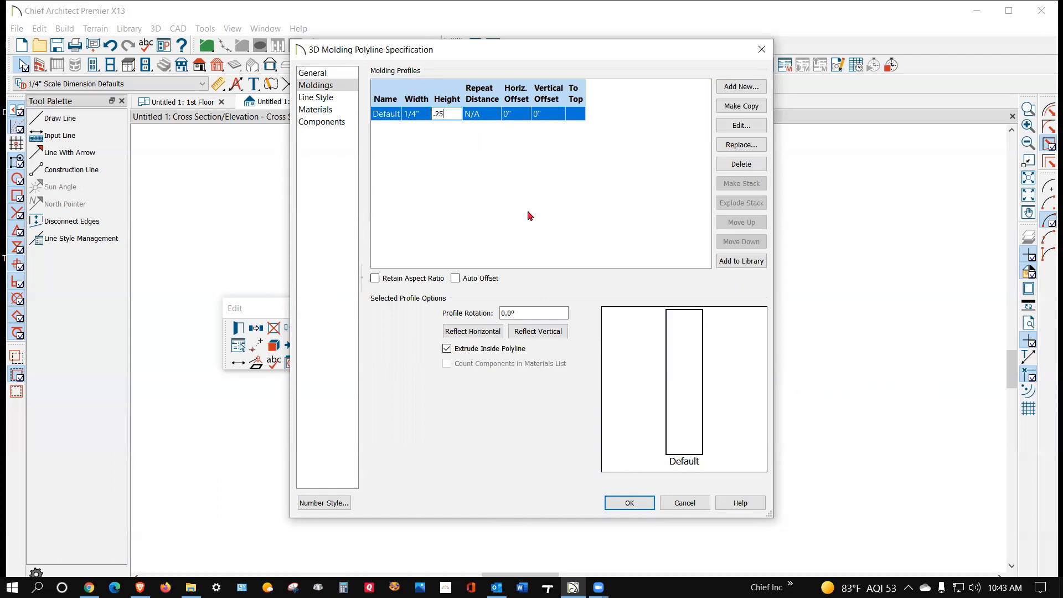
click(633, 503)
Step: Inspect the lattice in a full camera view aimed at it from the floor plan, and close that view
scroll(618, 295, down, 2)
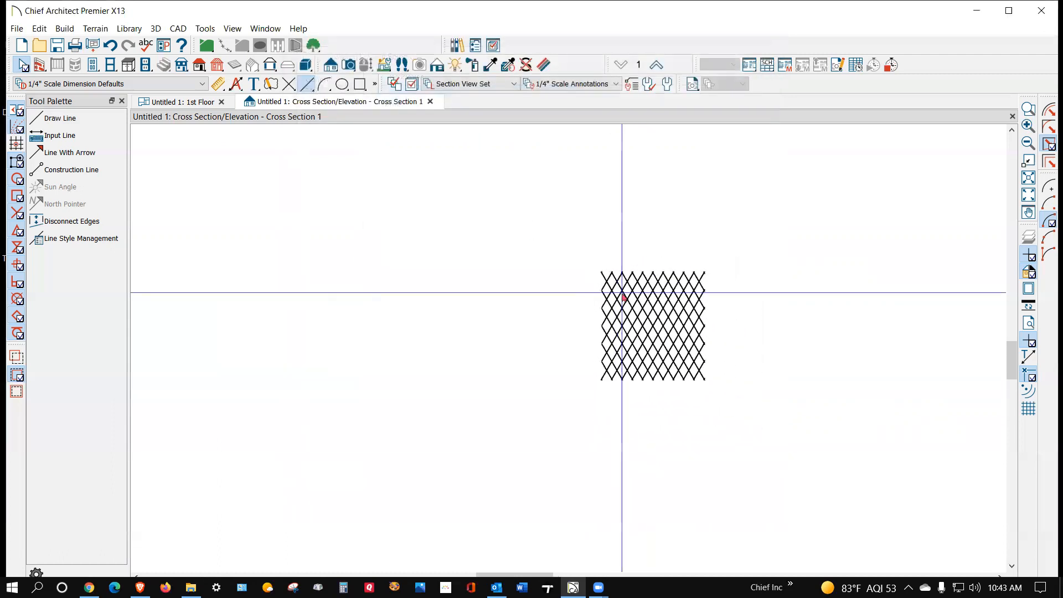
scroll(713, 321, up, 4)
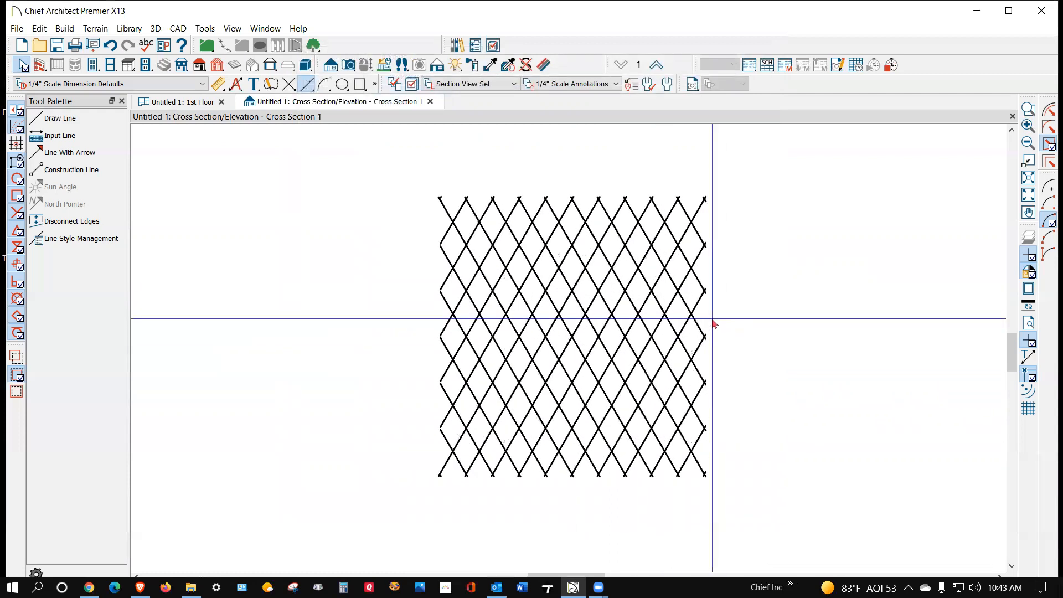
key(ctrl+Tab)
scroll(604, 282, down, 2)
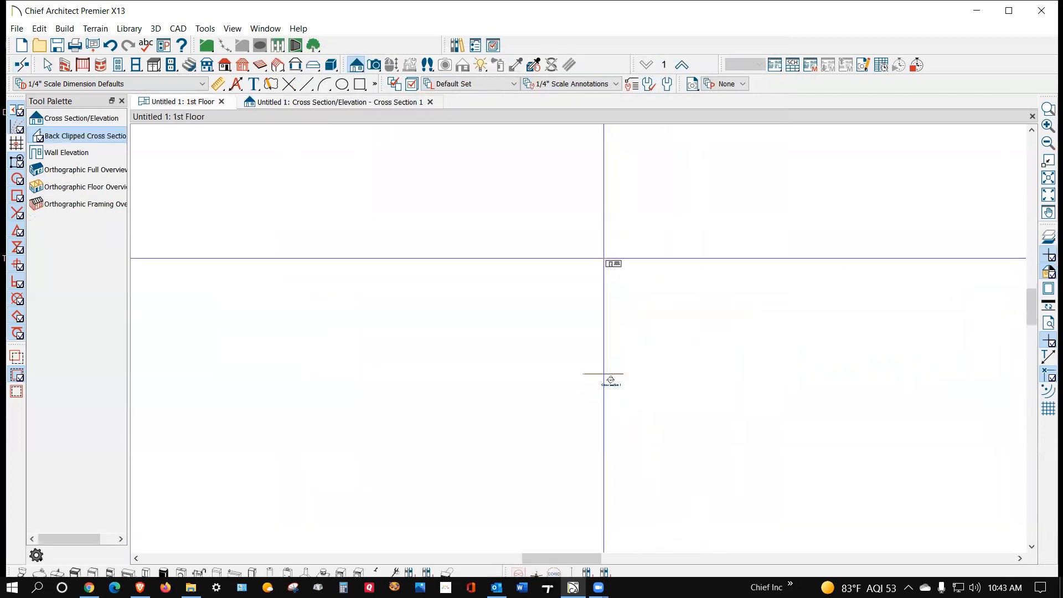
click(374, 65)
drag(542, 487, 575, 423)
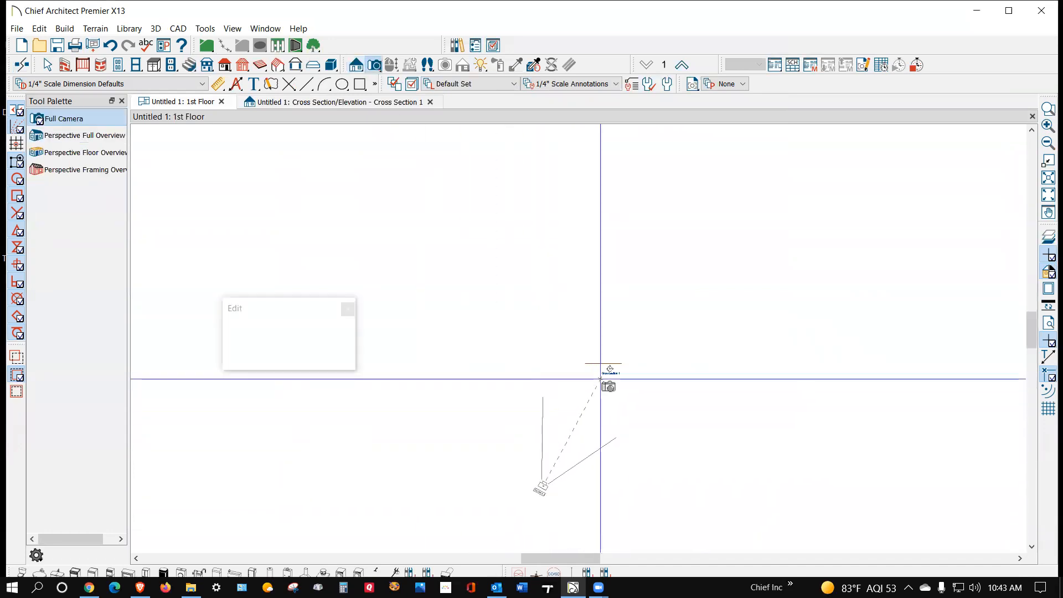
drag(545, 336, 544, 446)
scroll(544, 446, up, 2)
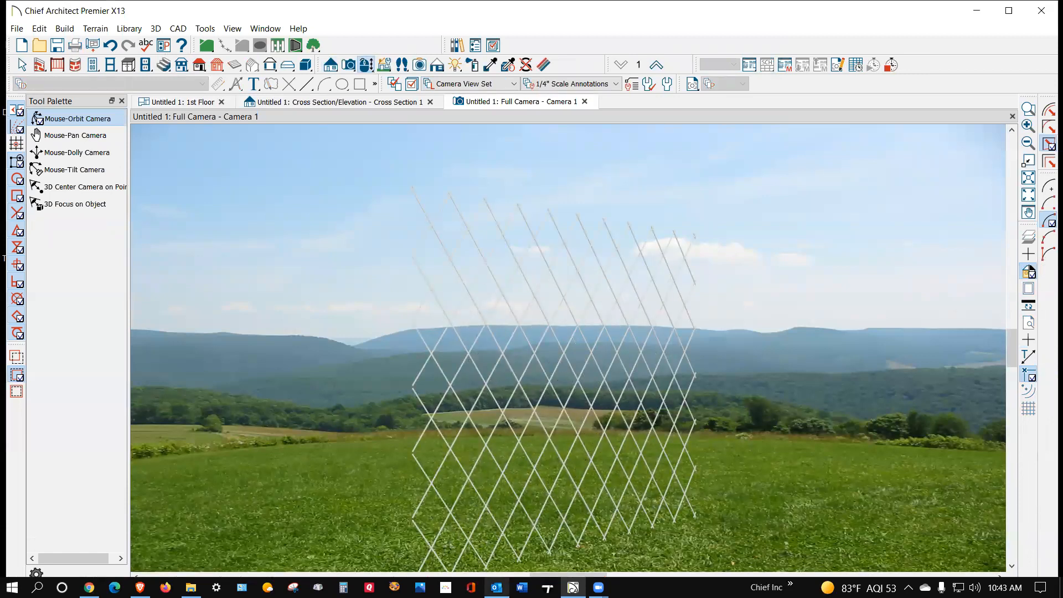
scroll(481, 427, down, 1)
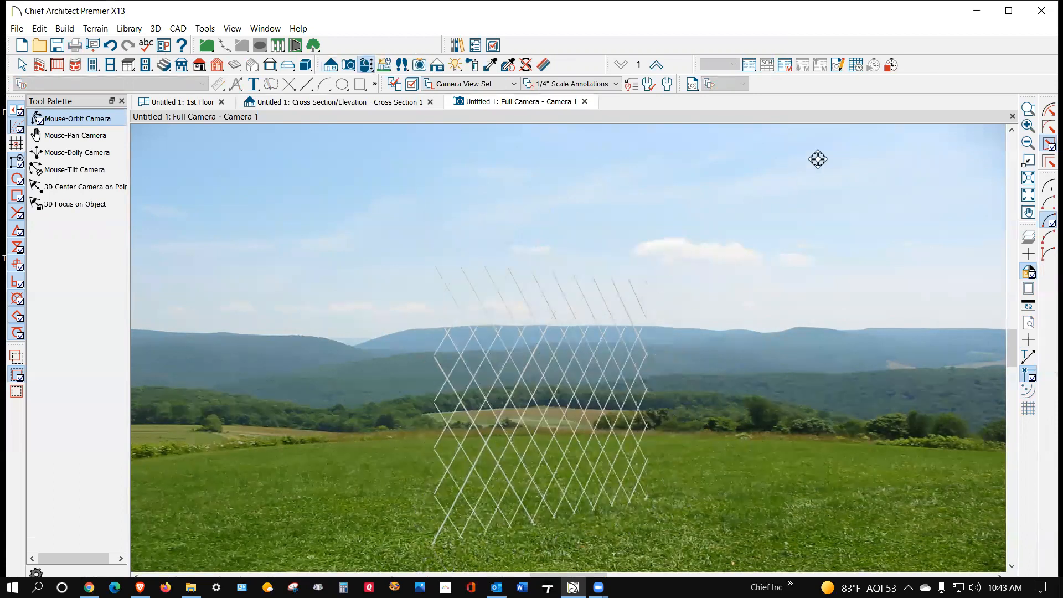
click(585, 102)
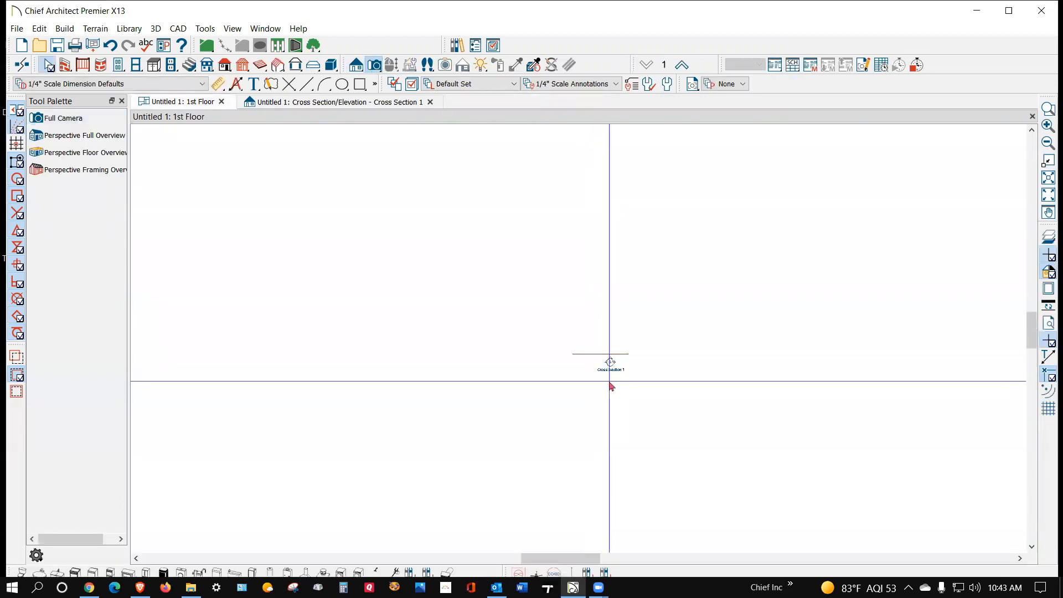
Step: Combine all the lattice molding polylines in the floor plan into one architectural block
drag(377, 224, 767, 280)
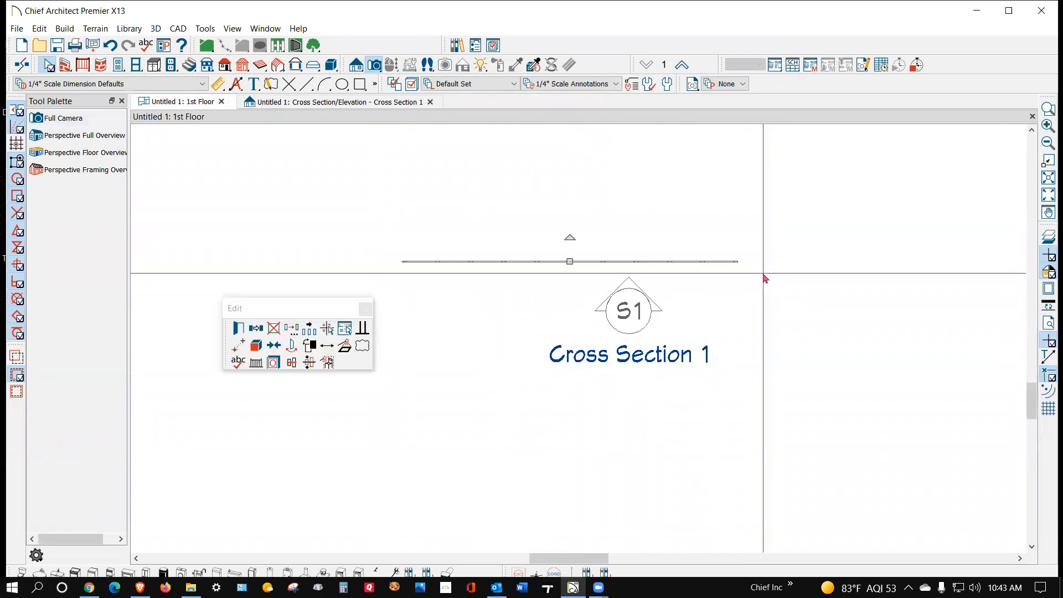
click(256, 347)
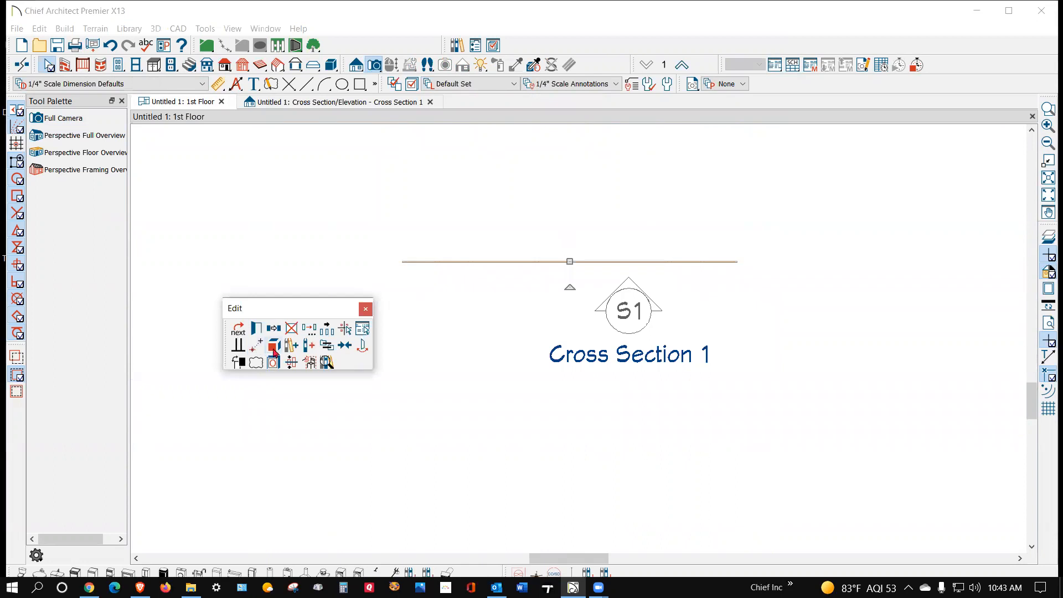
Step: View the library item options for adding the lattice block to the library, and close them without adding it
click(309, 350)
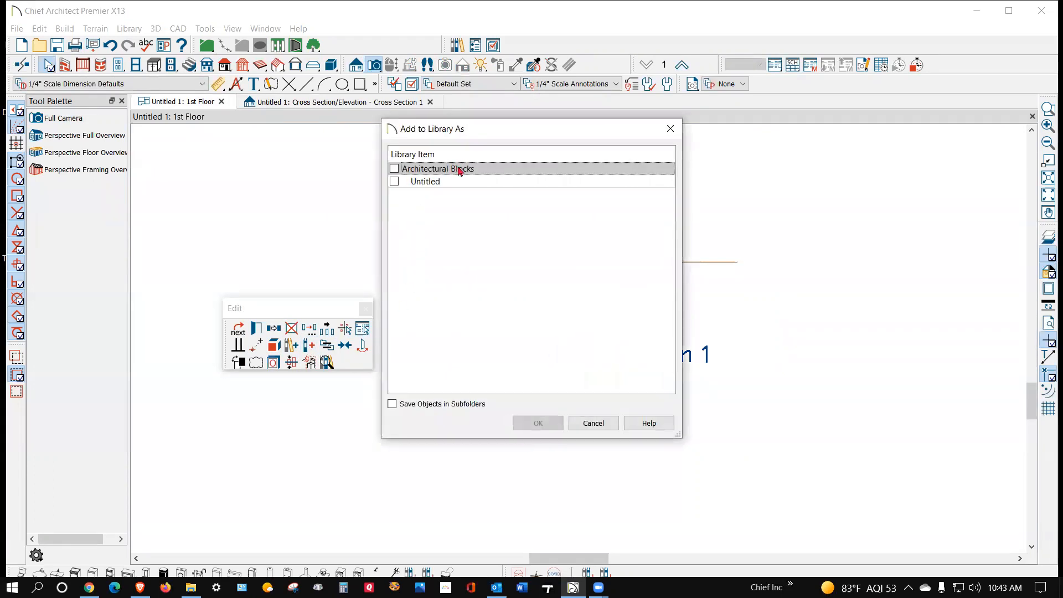
click(593, 423)
click(522, 397)
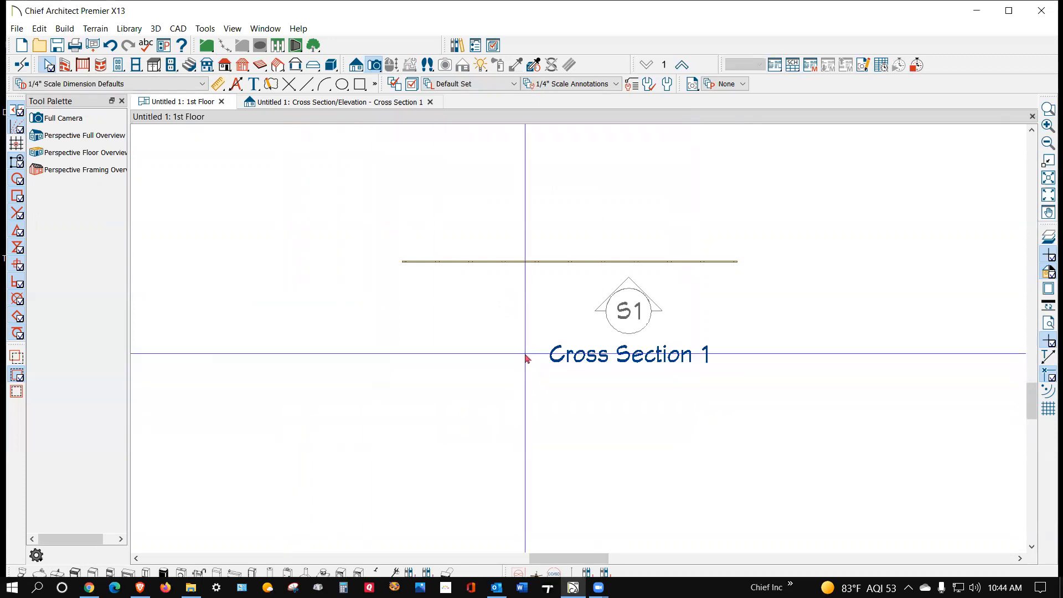
scroll(564, 309, down, 3)
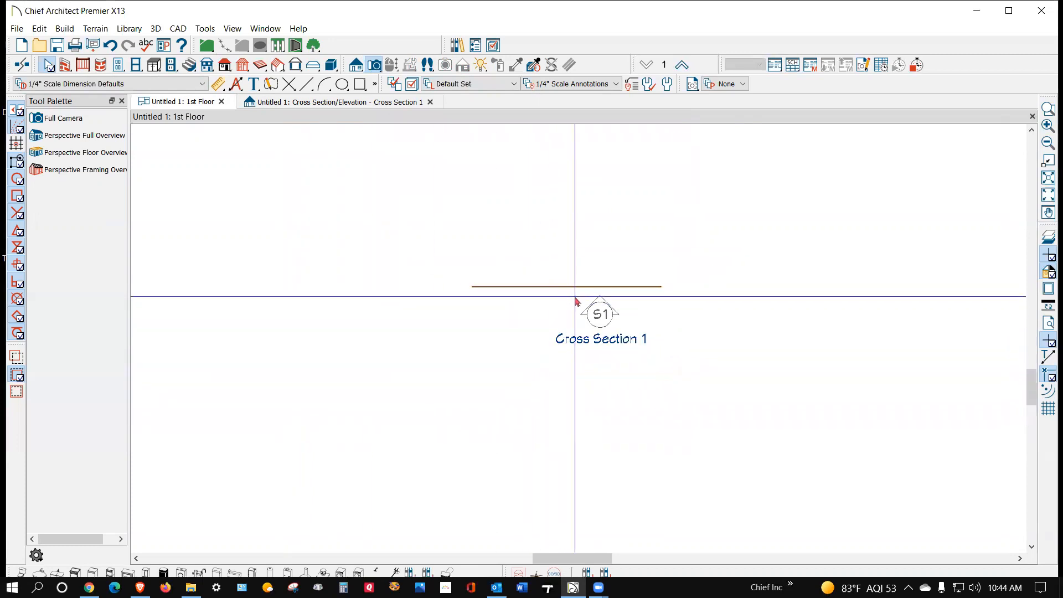